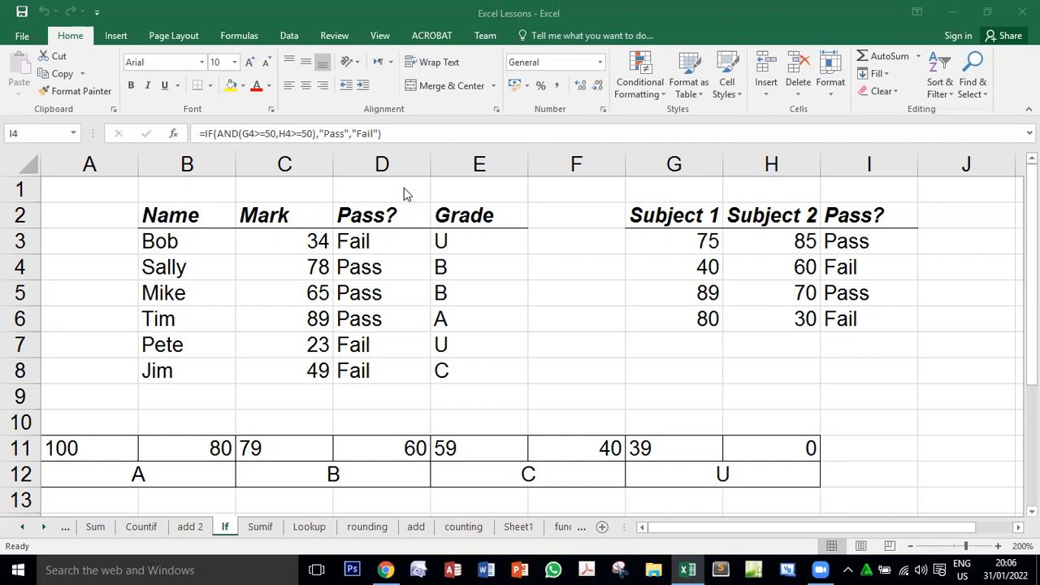
# Step: Examine the existing IF formulas in cells D3, E3 and I3, leaving each one as it is
pyautogui.click(362, 244)
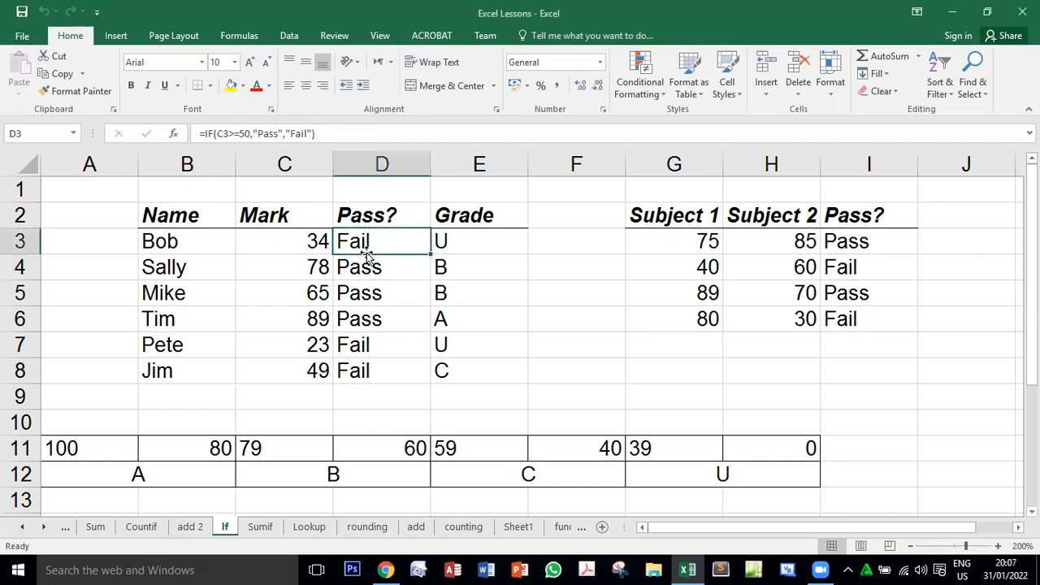
pyautogui.doubleClick(368, 244)
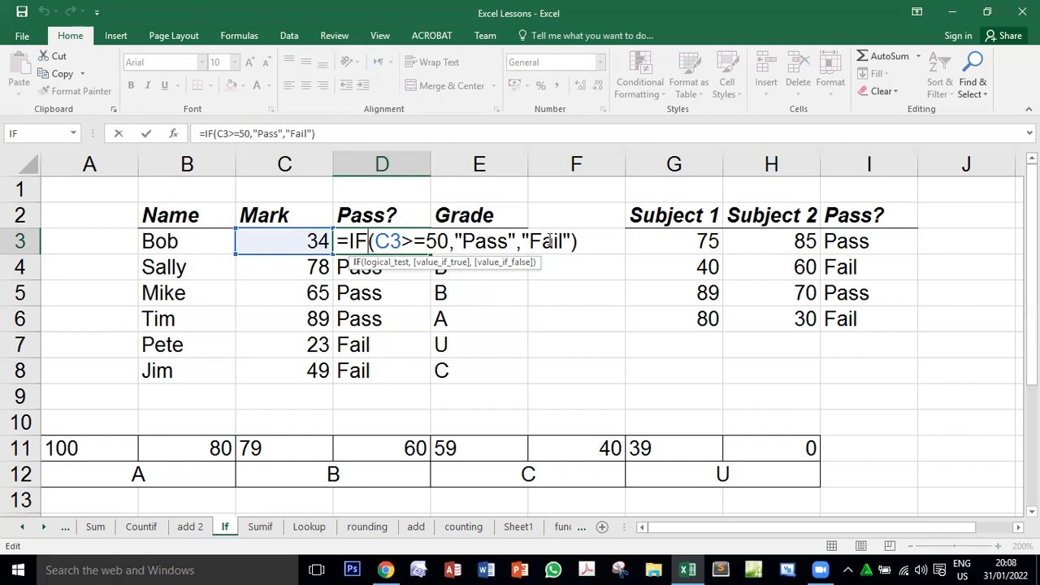
pyautogui.press('Return')
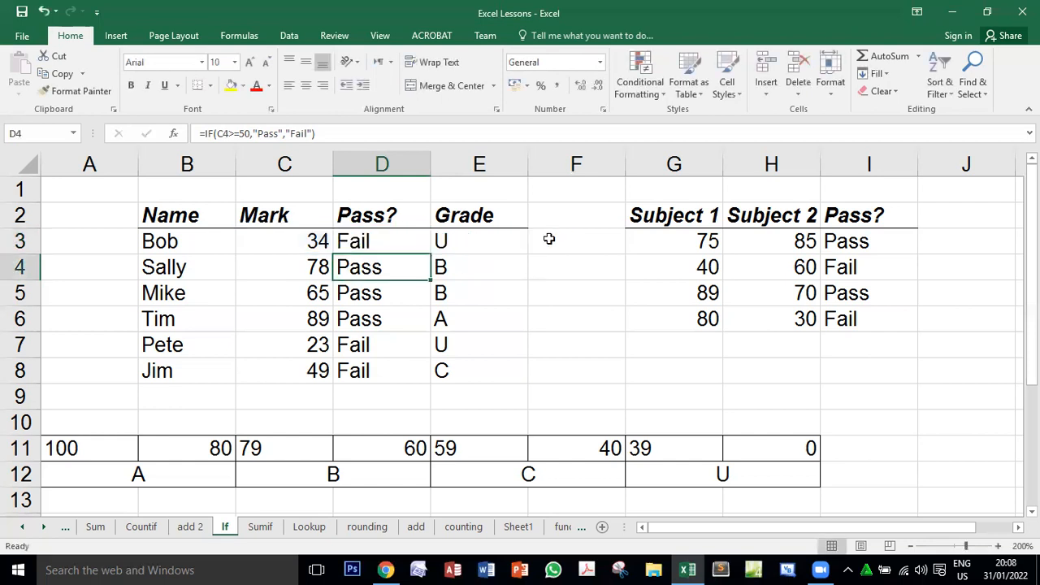
pyautogui.click(485, 241)
pyautogui.doubleClick(485, 242)
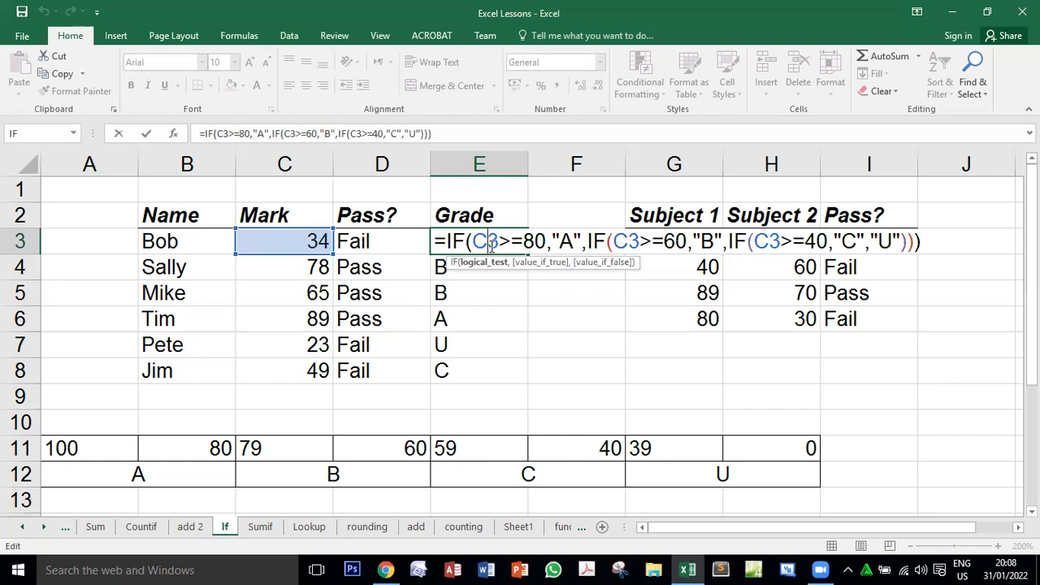
pyautogui.press('Return')
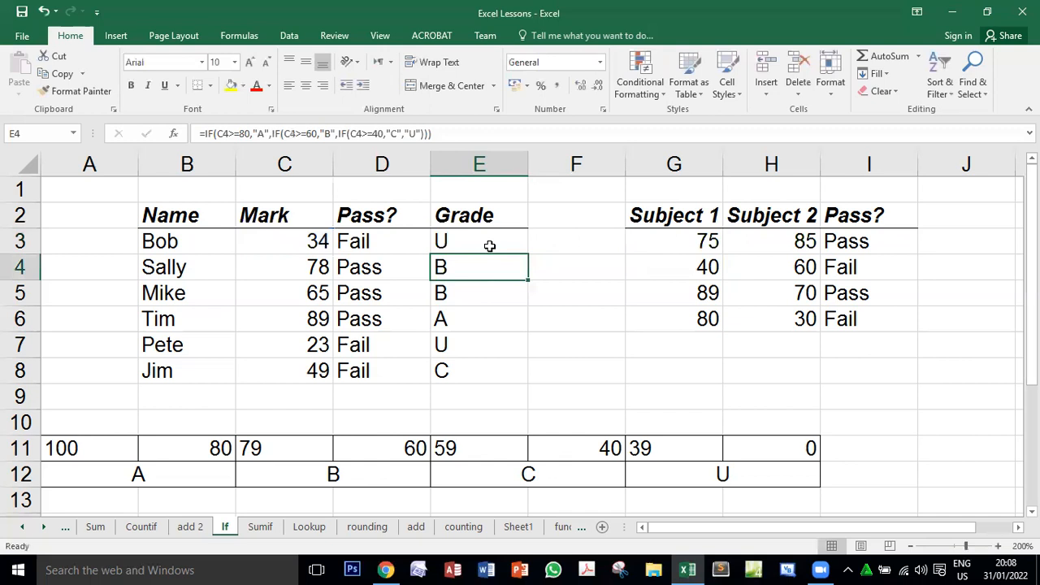
pyautogui.doubleClick(866, 249)
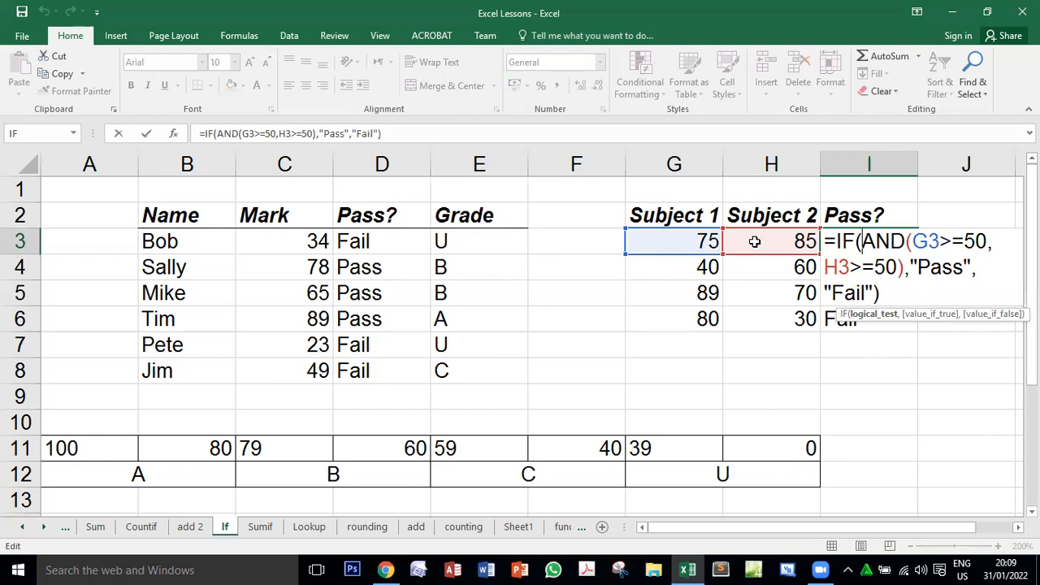
pyautogui.press('Return')
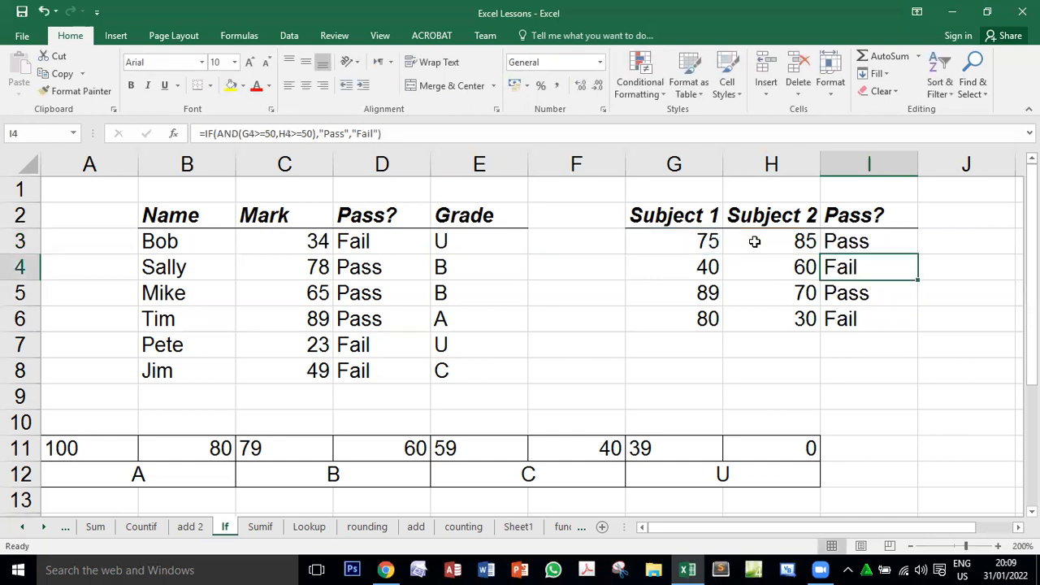
# Step: Clear the formulas from the Pass? and Grade cells D3:E8 and the second table's Pass? cells I3:I6
pyautogui.click(368, 241)
pyautogui.moveTo(367, 241); pyautogui.dragTo(448, 370)
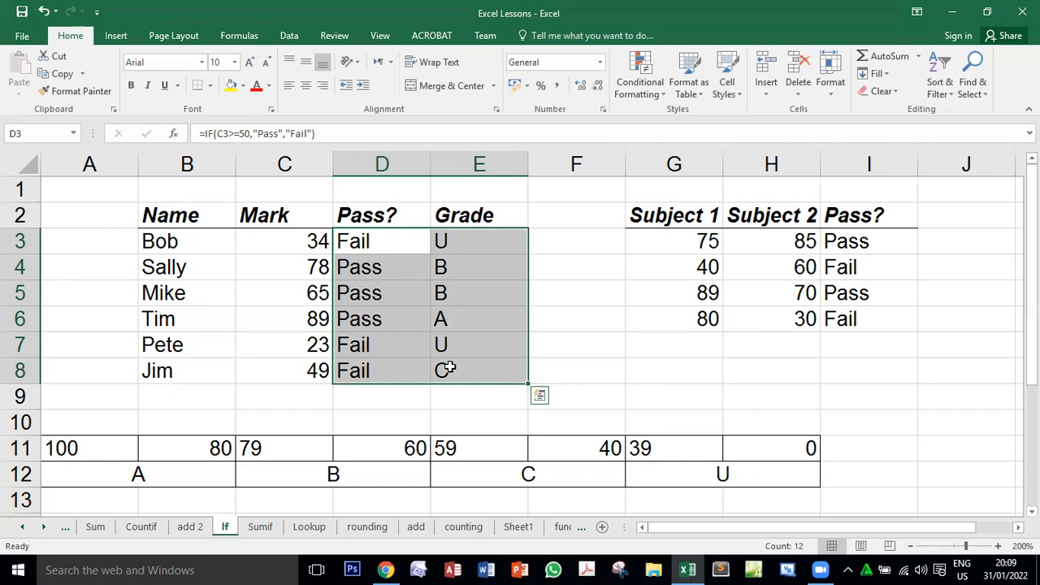
pyautogui.press('Delete')
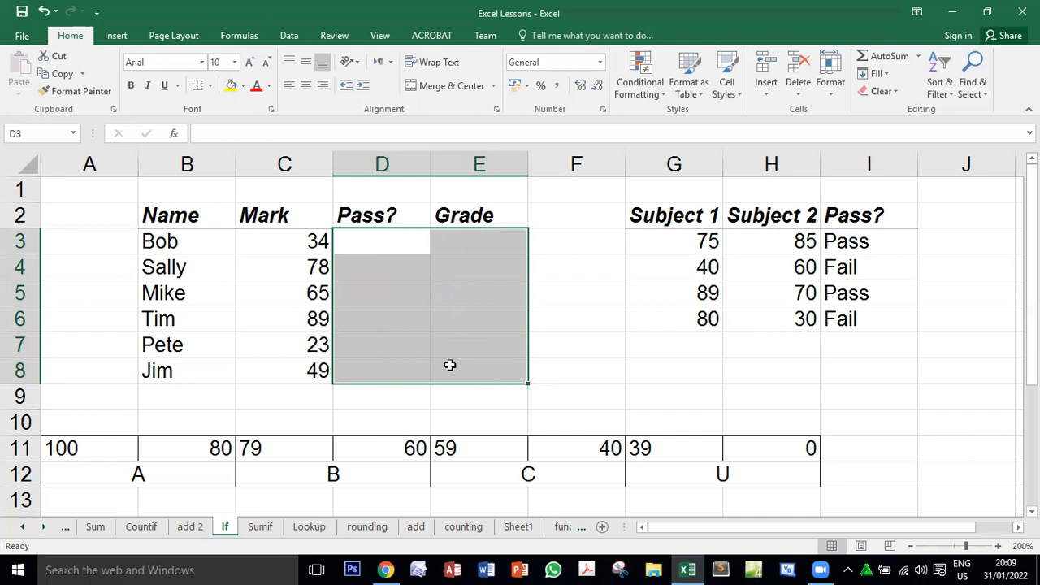
pyautogui.moveTo(874, 246); pyautogui.dragTo(880, 308)
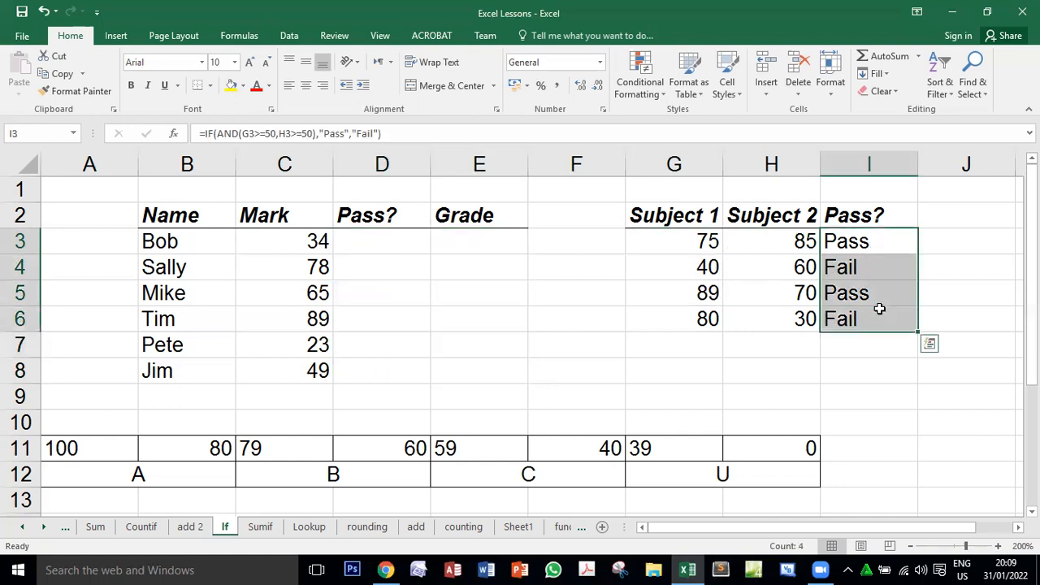
pyautogui.press('Delete')
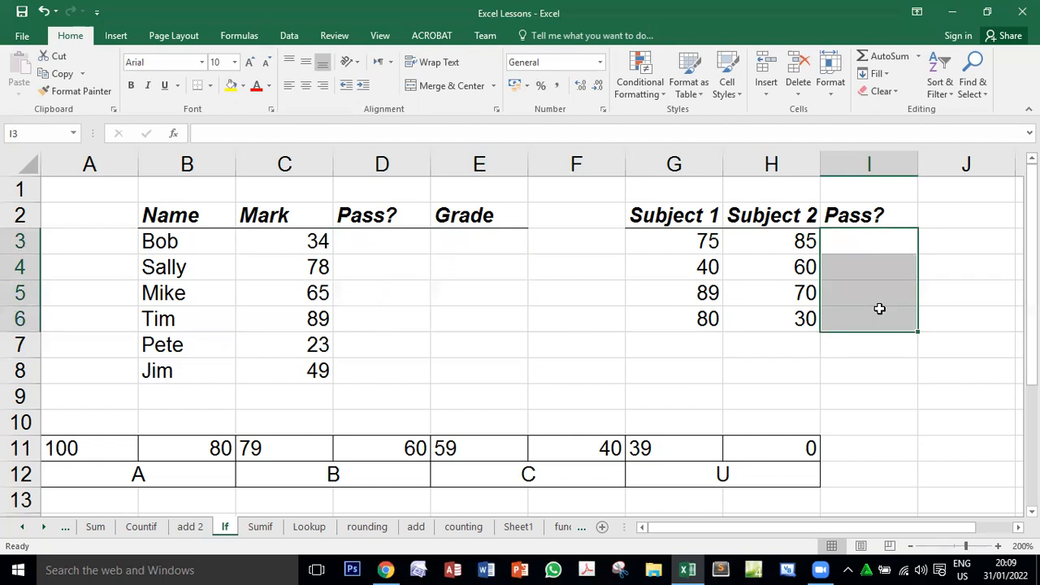
# Step: Search for the function "if" and insert the IF function into cell D3, moving its arguments dialog clear of the Mark column
pyautogui.click(368, 245)
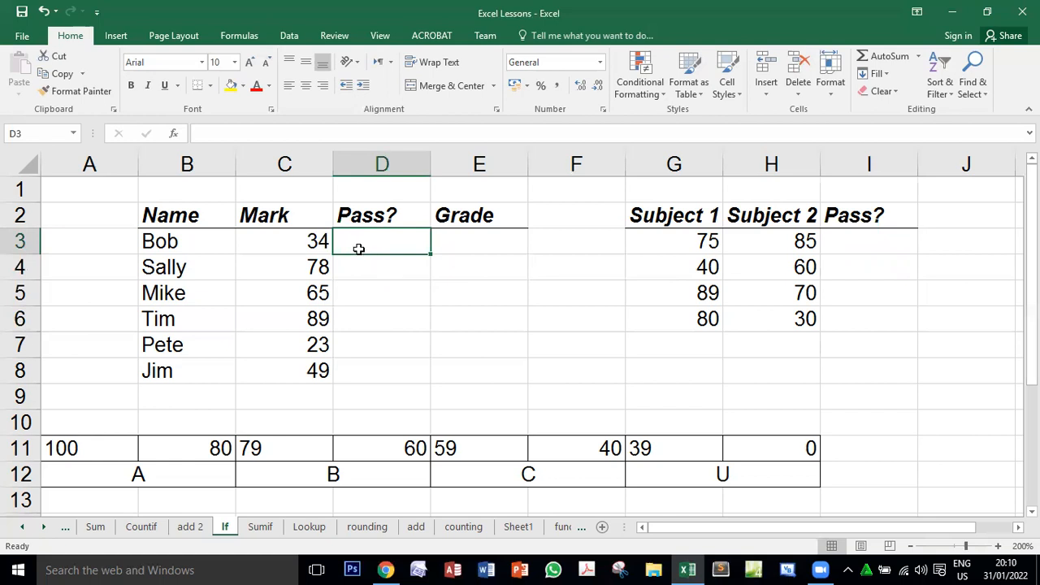
pyautogui.click(175, 134)
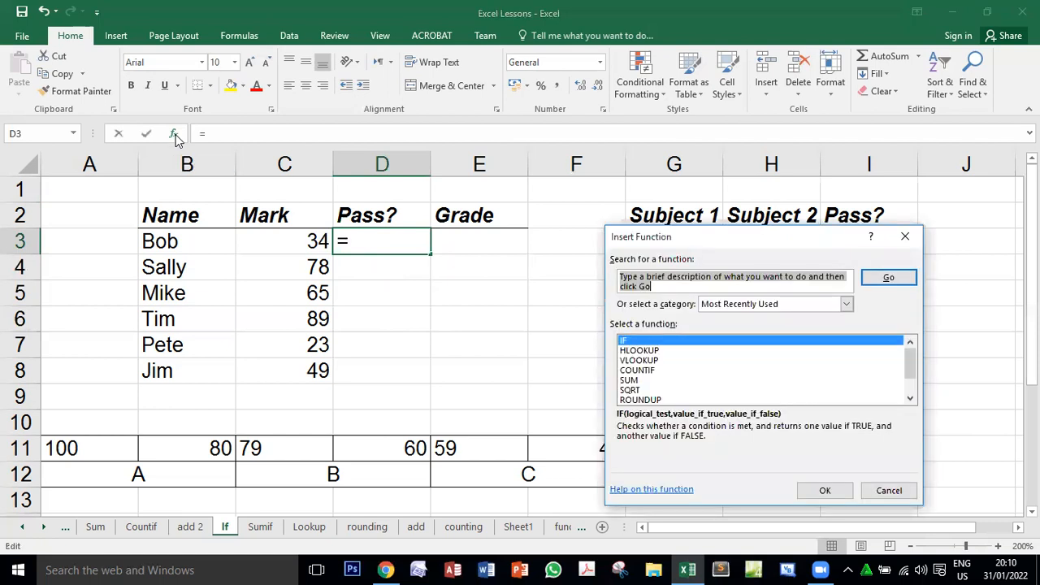
pyautogui.press('BackSpace')
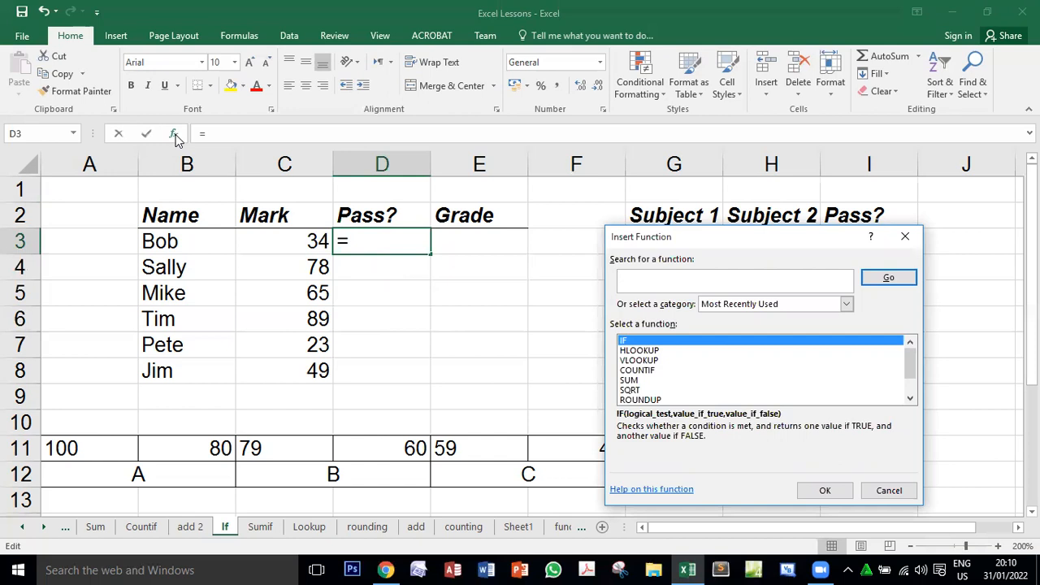
pyautogui.write('if')
pyautogui.click(891, 278)
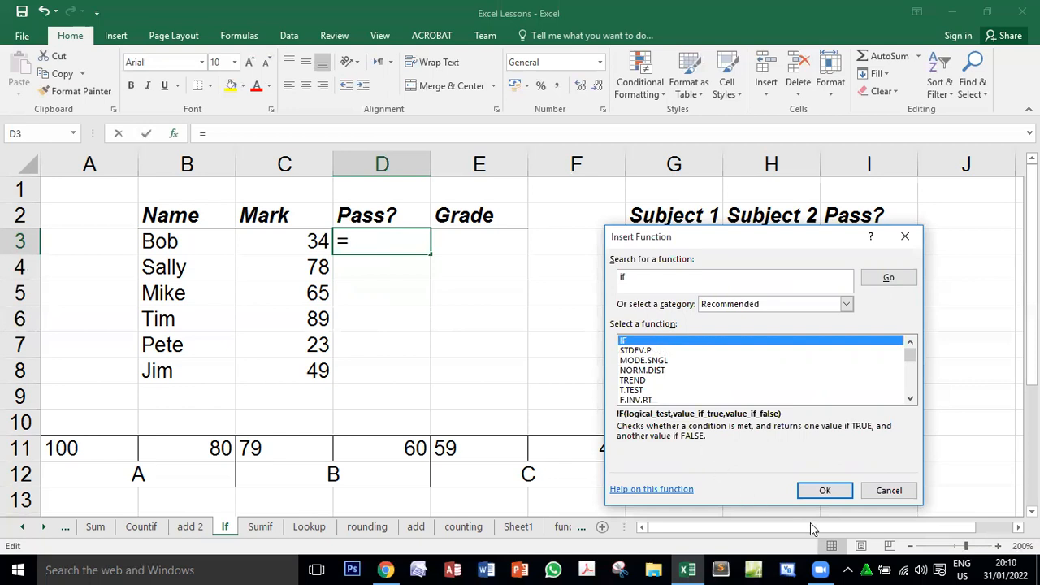
pyautogui.click(826, 491)
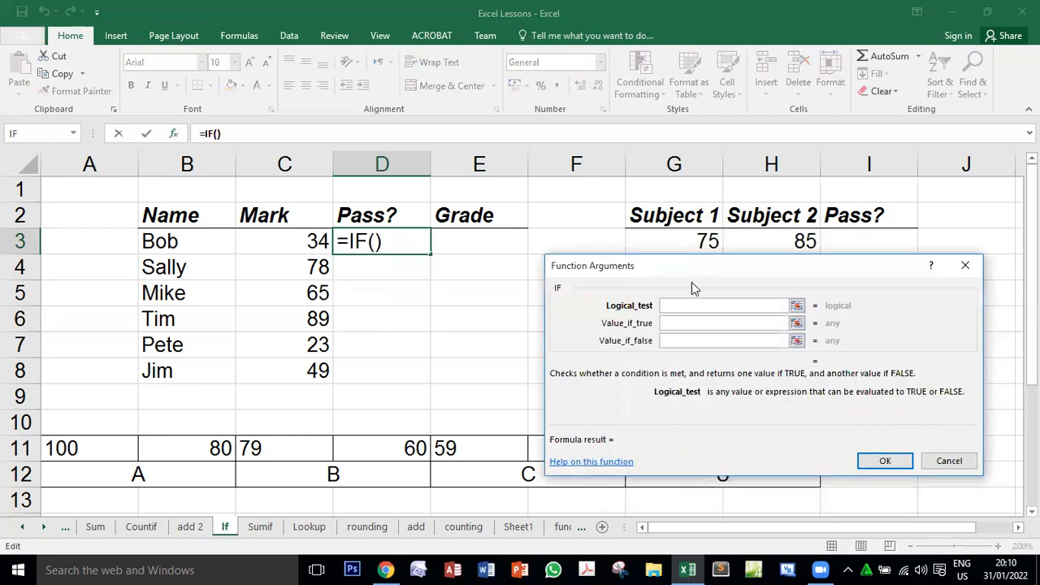
pyautogui.moveTo(683, 268); pyautogui.dragTo(552, 152)
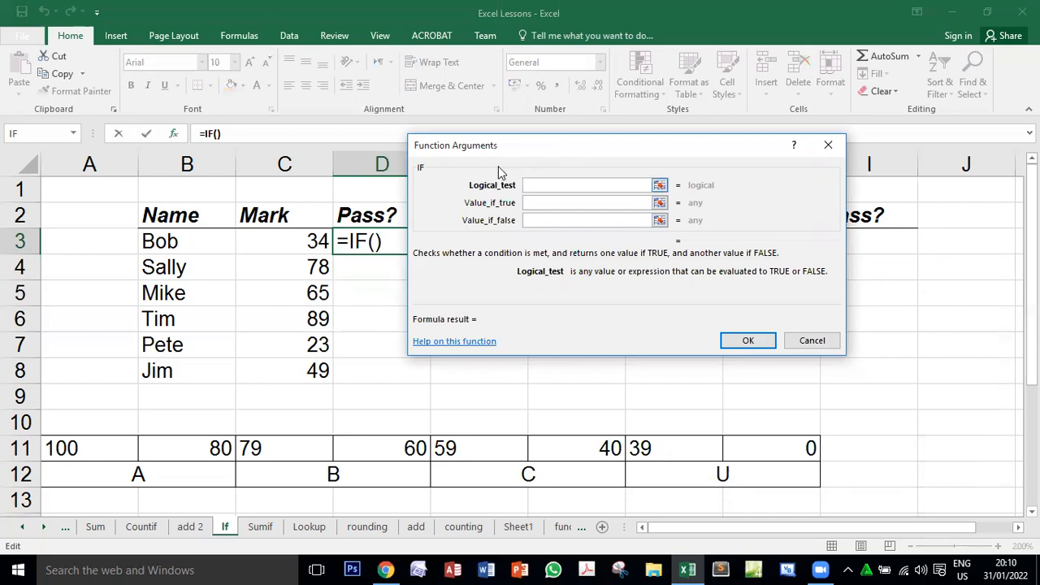
# Step: Review the descriptions of the IF arguments Logical_test, Value_if_true and Value_if_false
pyautogui.press('Tab')
pyautogui.press('Tab')
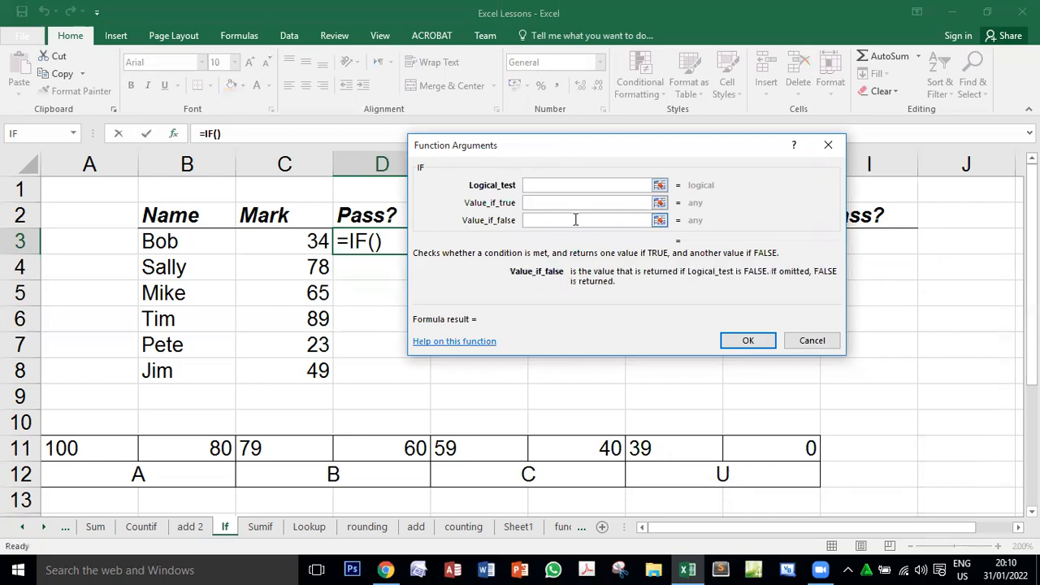
pyautogui.click(577, 185)
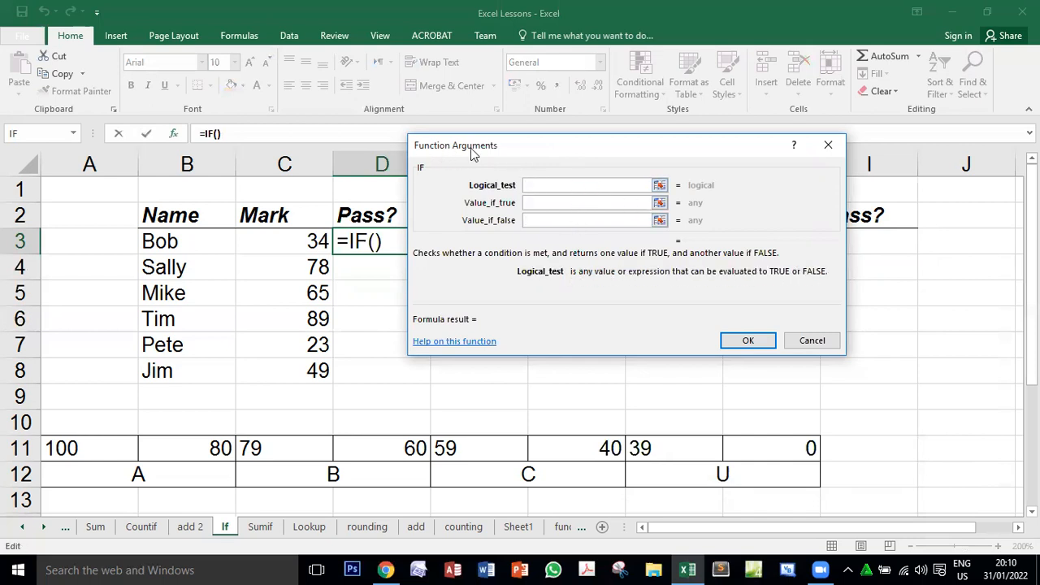
pyautogui.click(540, 202)
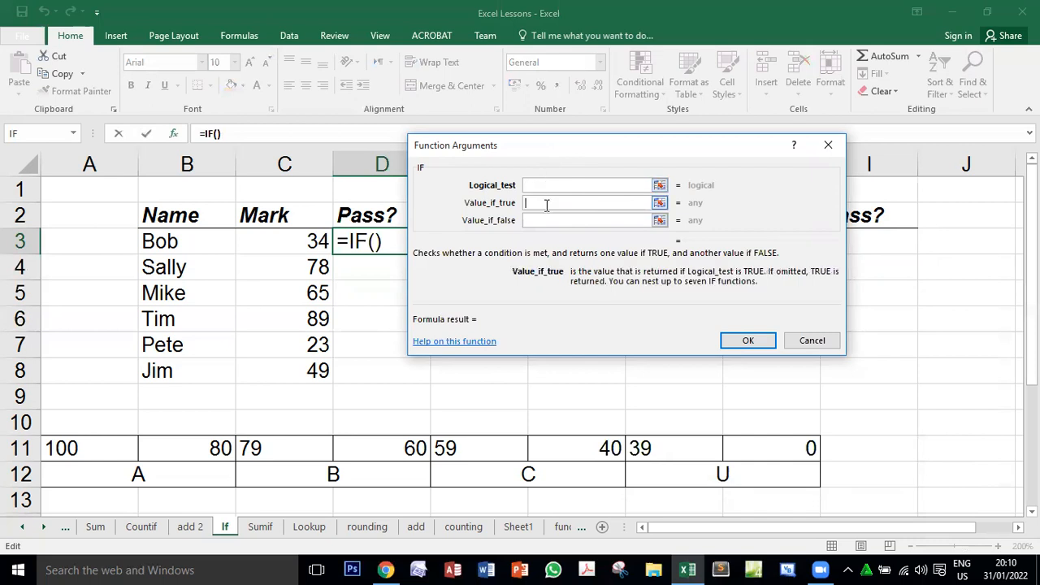
pyautogui.click(553, 219)
pyautogui.click(549, 186)
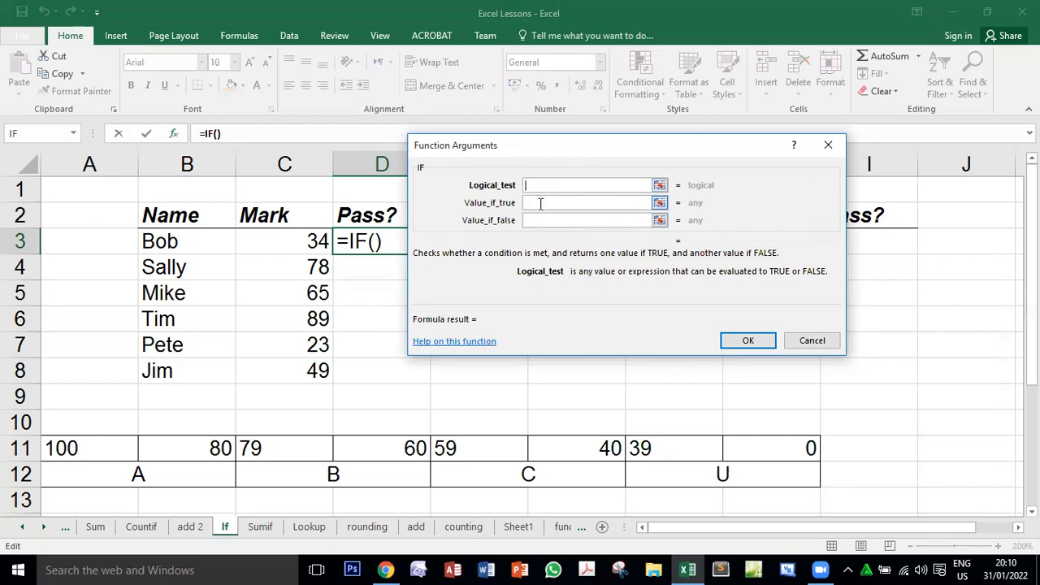
pyautogui.click(541, 203)
pyautogui.click(543, 186)
pyautogui.click(549, 202)
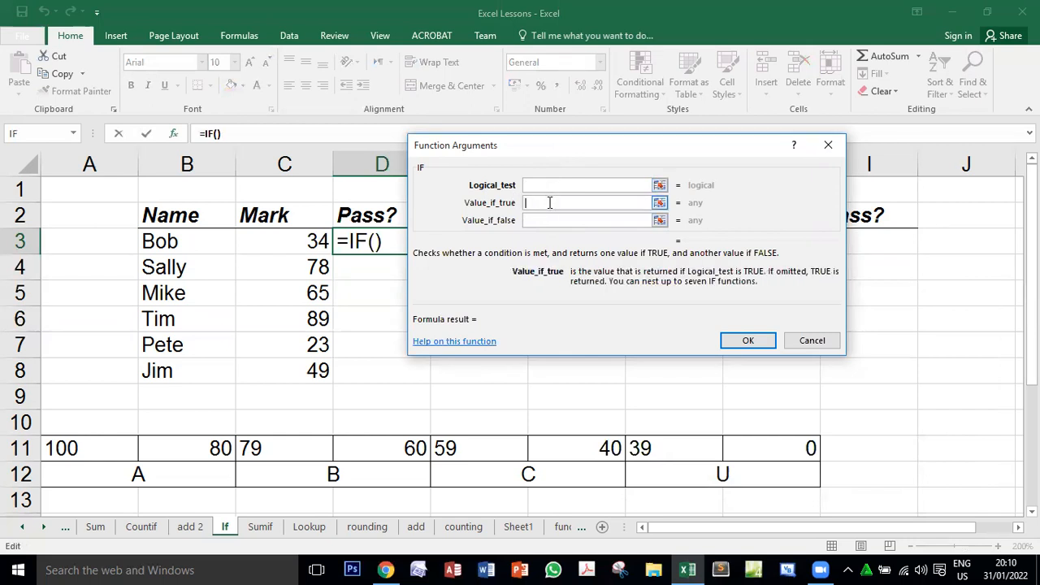
pyautogui.click(546, 186)
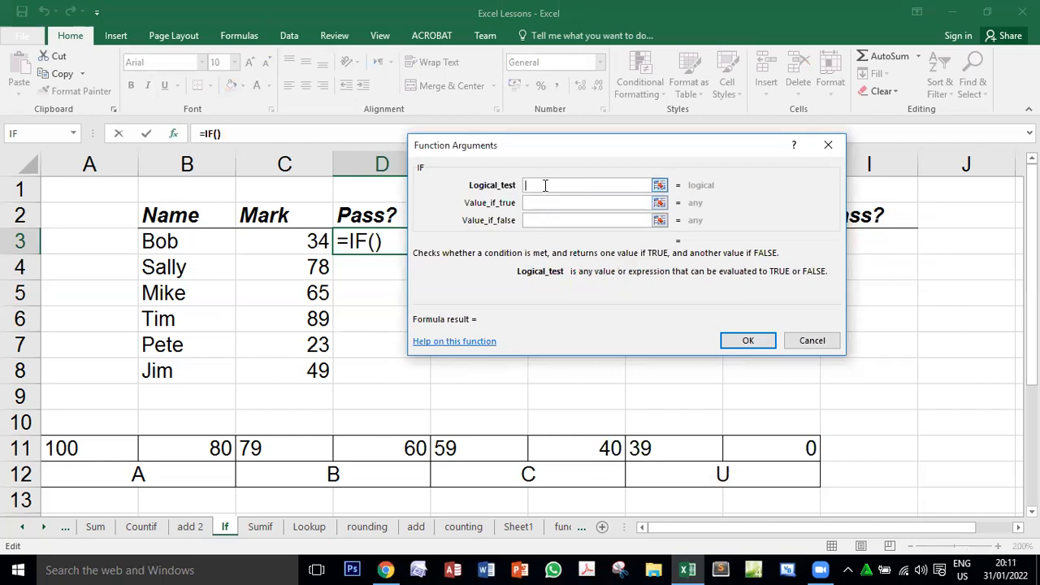
pyautogui.click(544, 222)
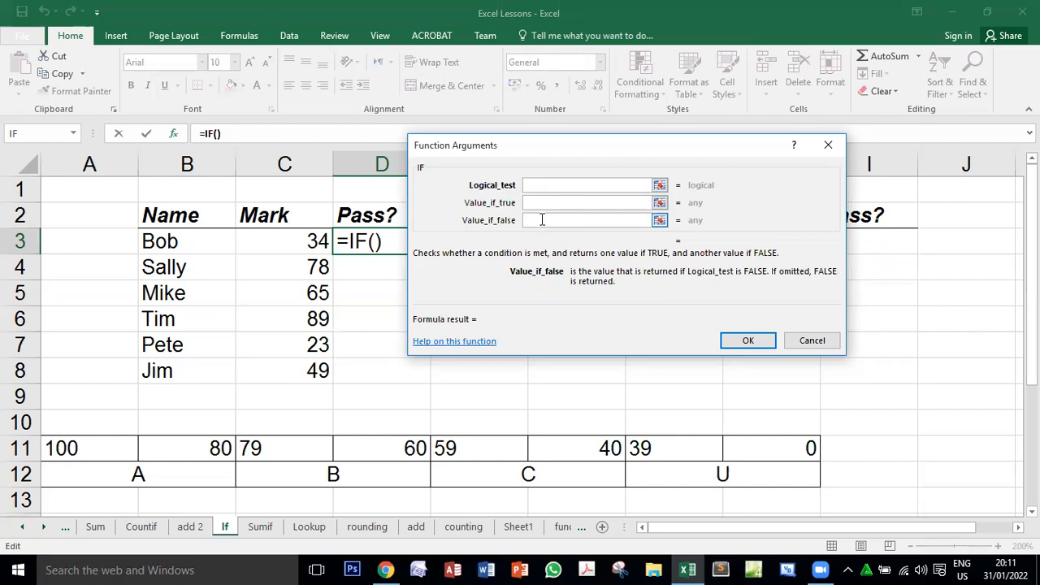
pyautogui.click(543, 203)
# Step: Set the IF function's logical test to C3>=50, referencing the mark in C3
pyautogui.click(543, 186)
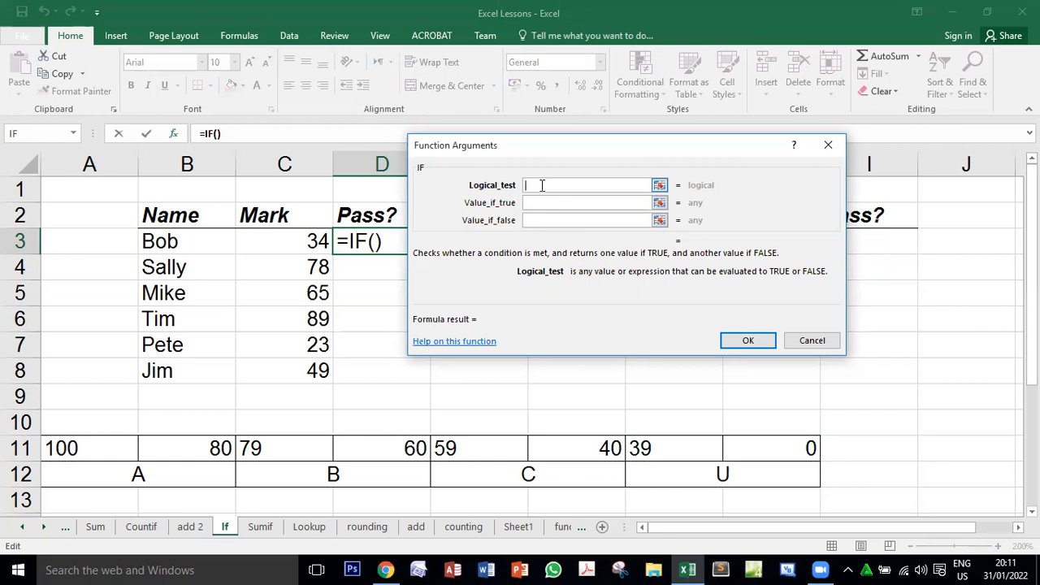
pyautogui.click(290, 241)
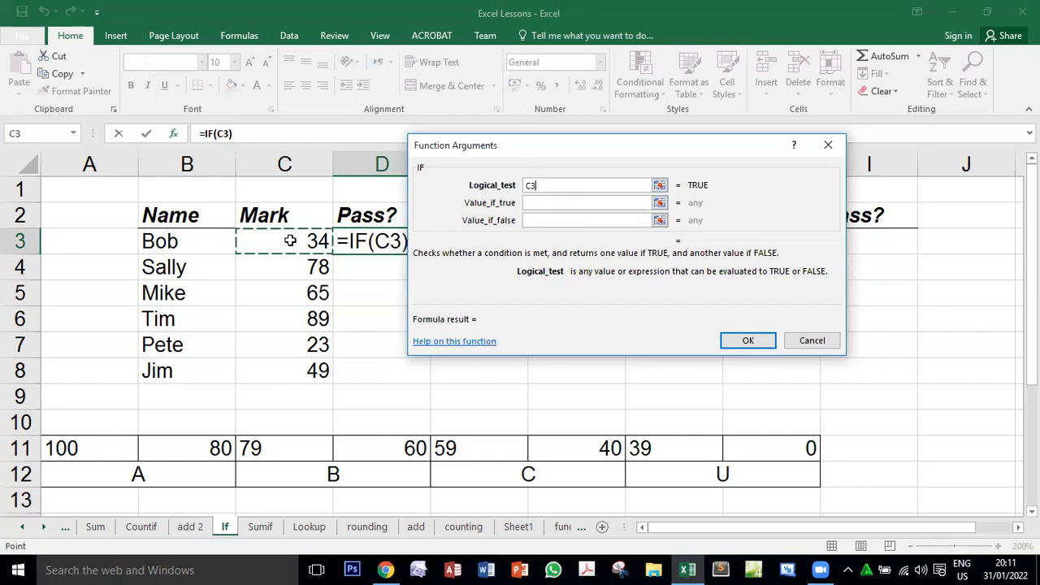
pyautogui.write('>=')
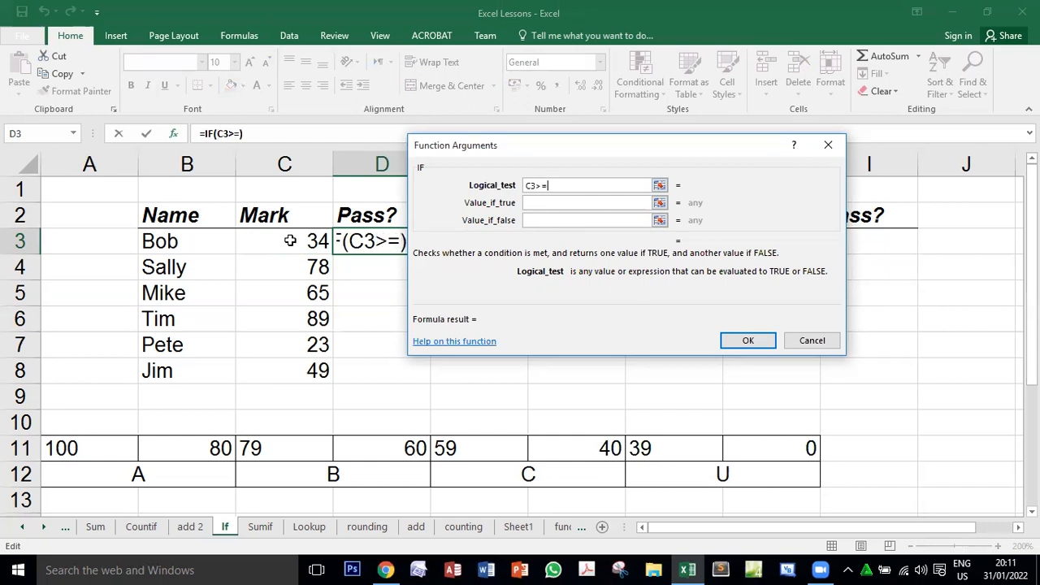
pyautogui.write('50')
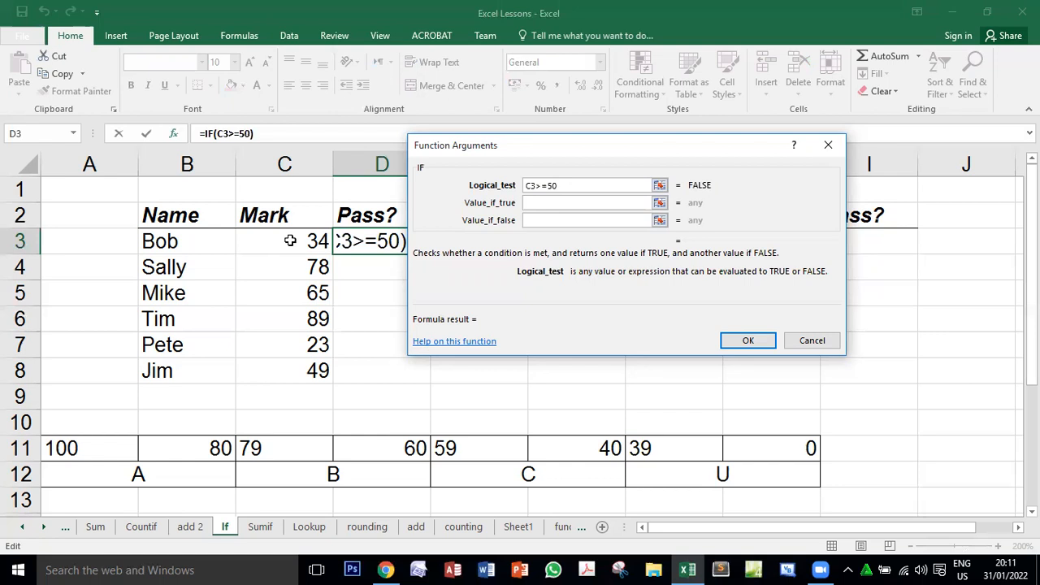
# Step: Set the value if true to Pass and the value if false to Fail, and insert the finished IF formula in D3
pyautogui.click(558, 204)
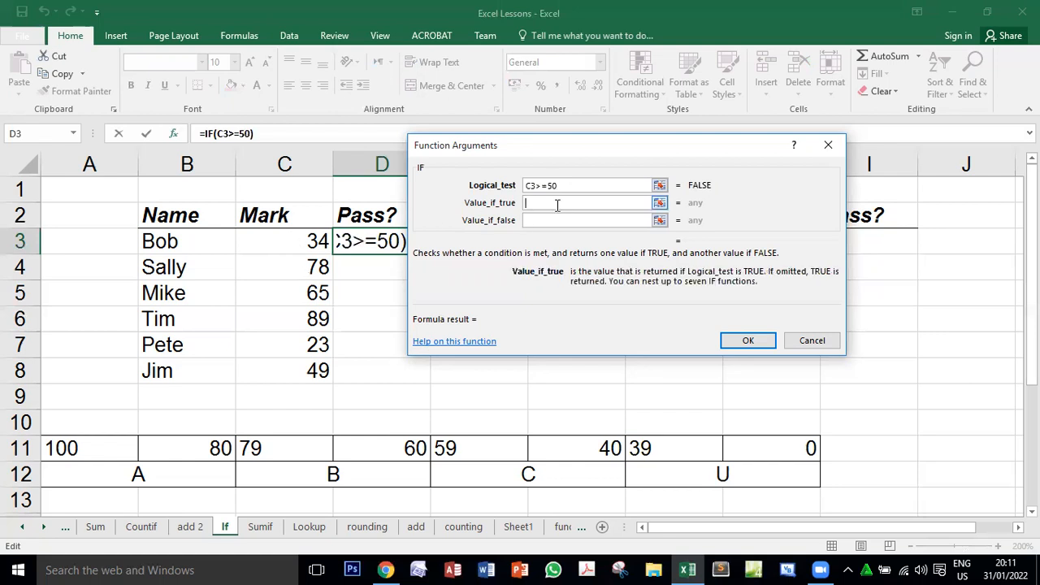
pyautogui.write('P')
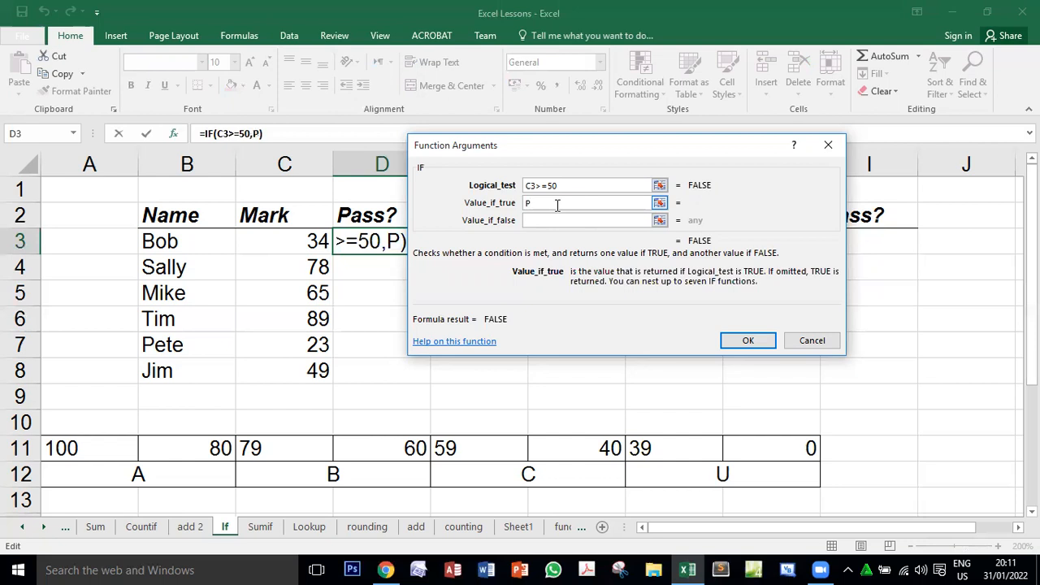
pyautogui.write('ass')
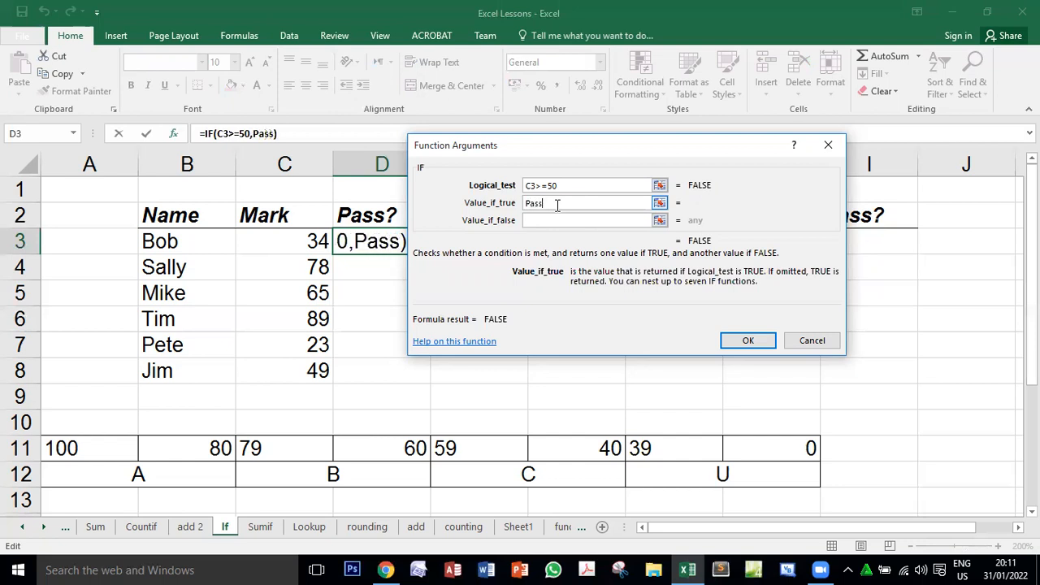
pyautogui.click(563, 218)
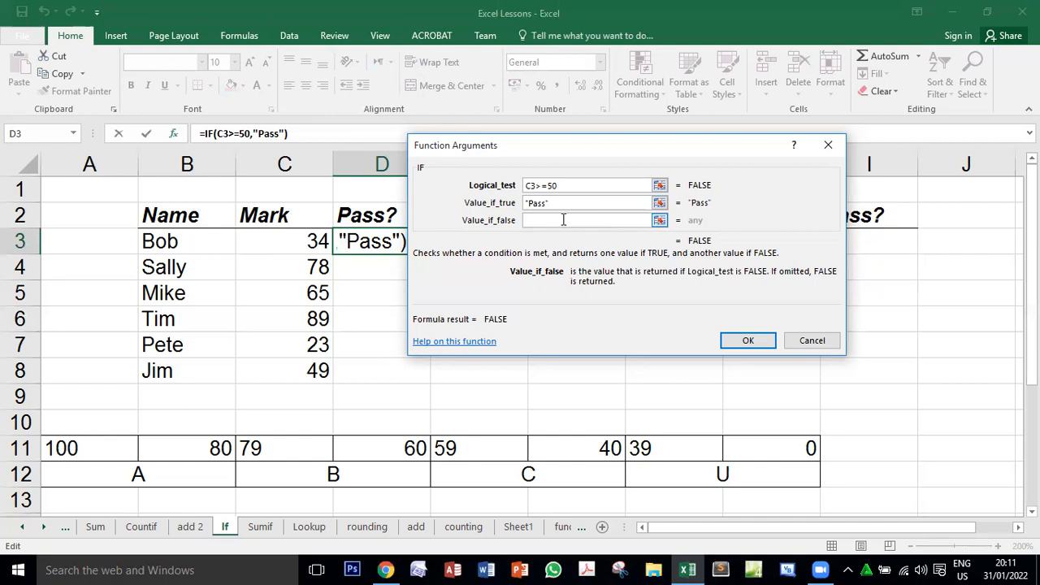
pyautogui.write('Fail')
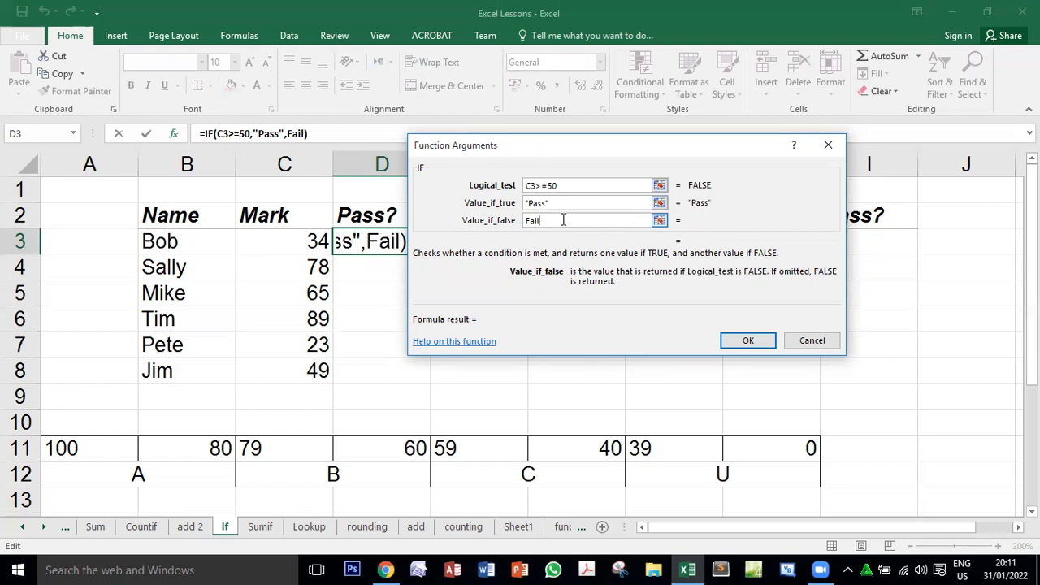
pyautogui.click(572, 205)
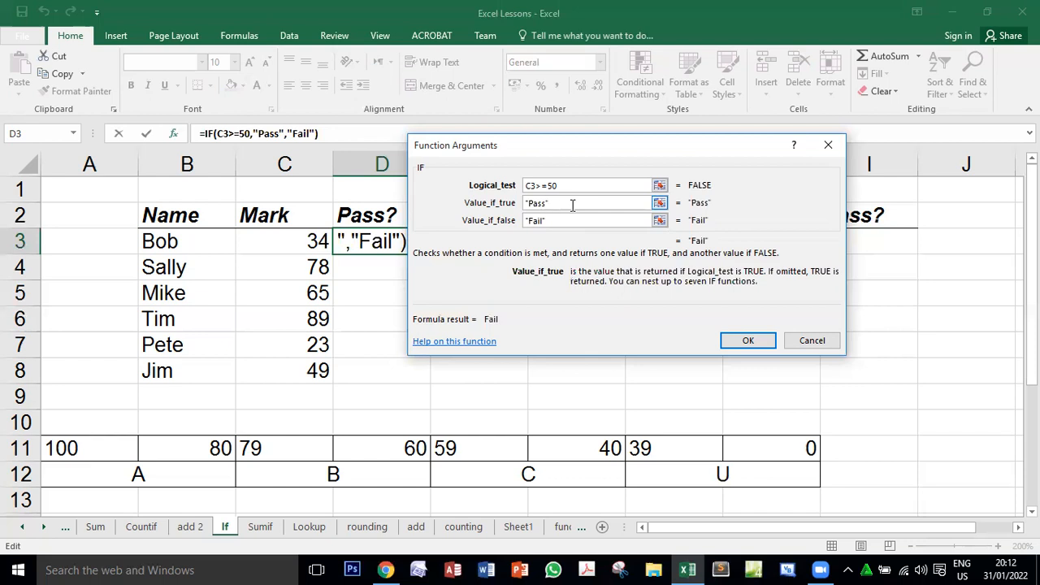
pyautogui.click(748, 341)
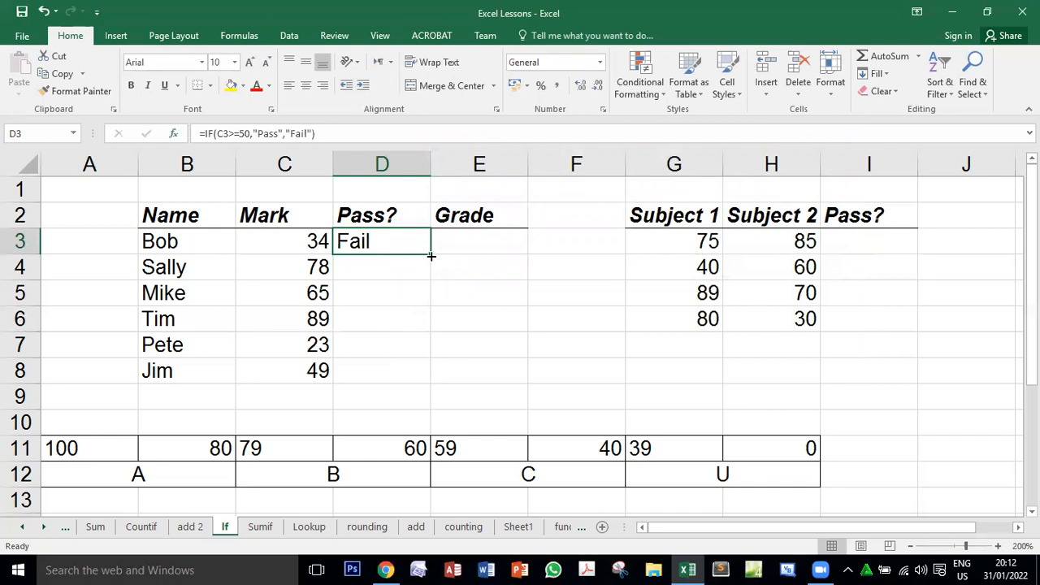
# Step: Fill the IF formula from D3 down to D8 and check the cell references in the formulas of D3 to D5
pyautogui.moveTo(431, 256); pyautogui.dragTo(437, 378)
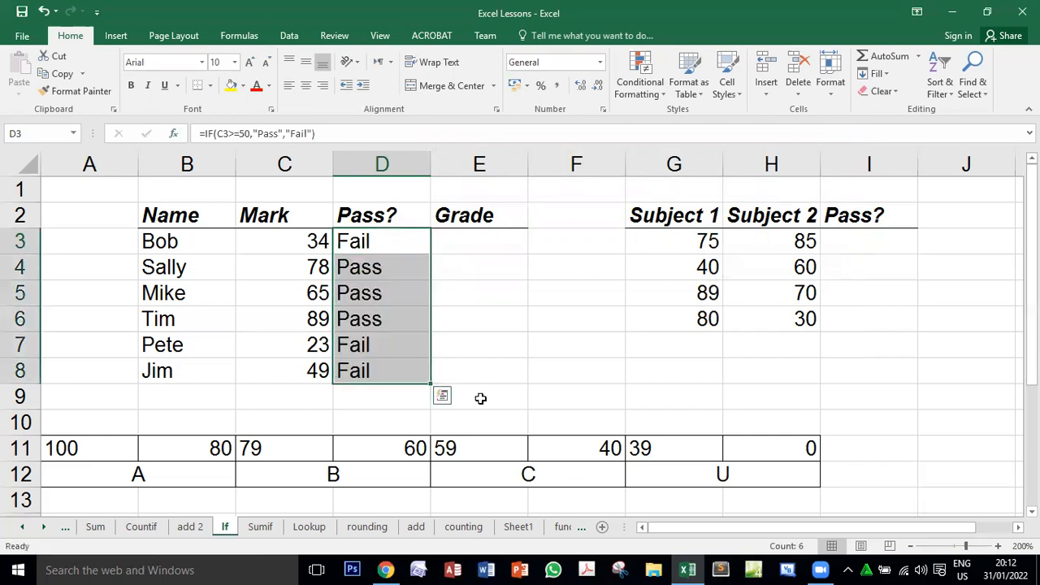
pyautogui.doubleClick(391, 244)
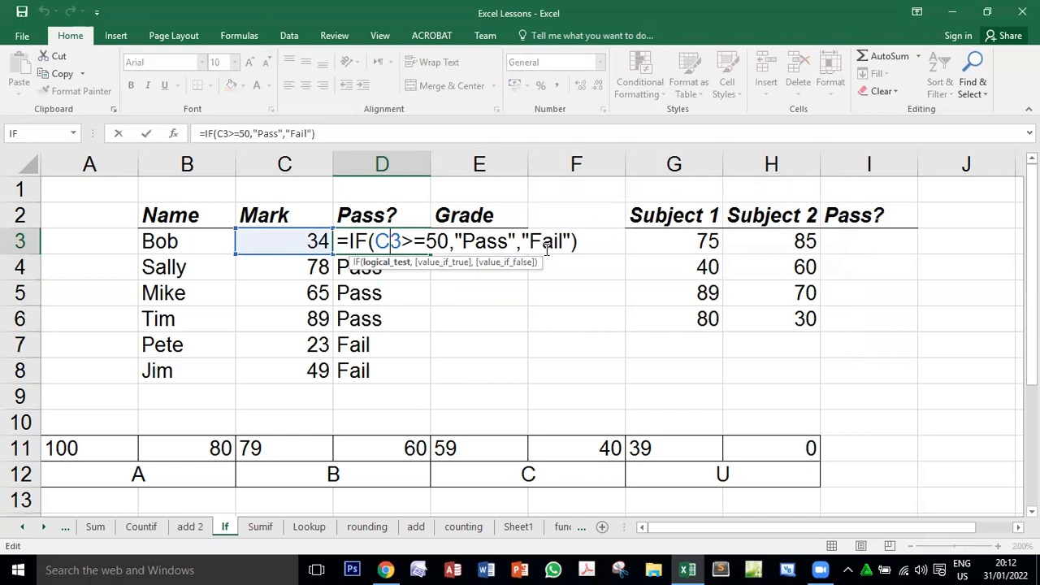
pyautogui.press('Return')
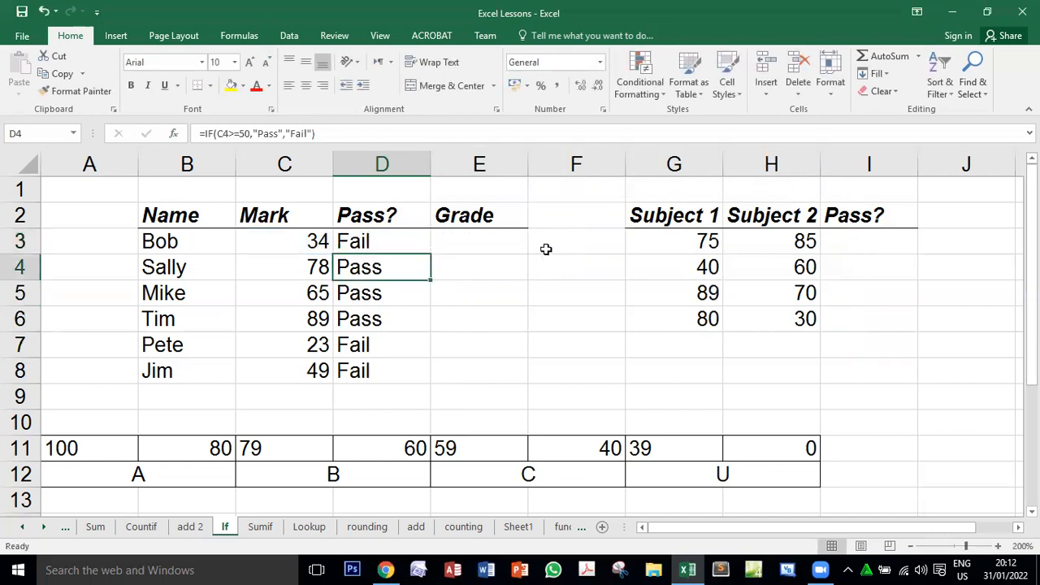
pyautogui.doubleClick(382, 269)
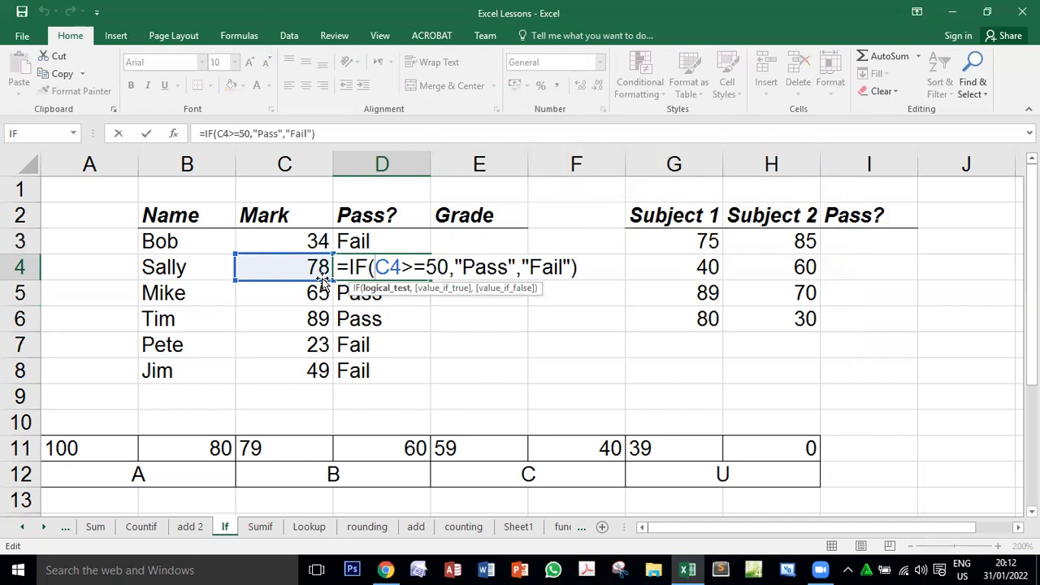
pyautogui.press('Return')
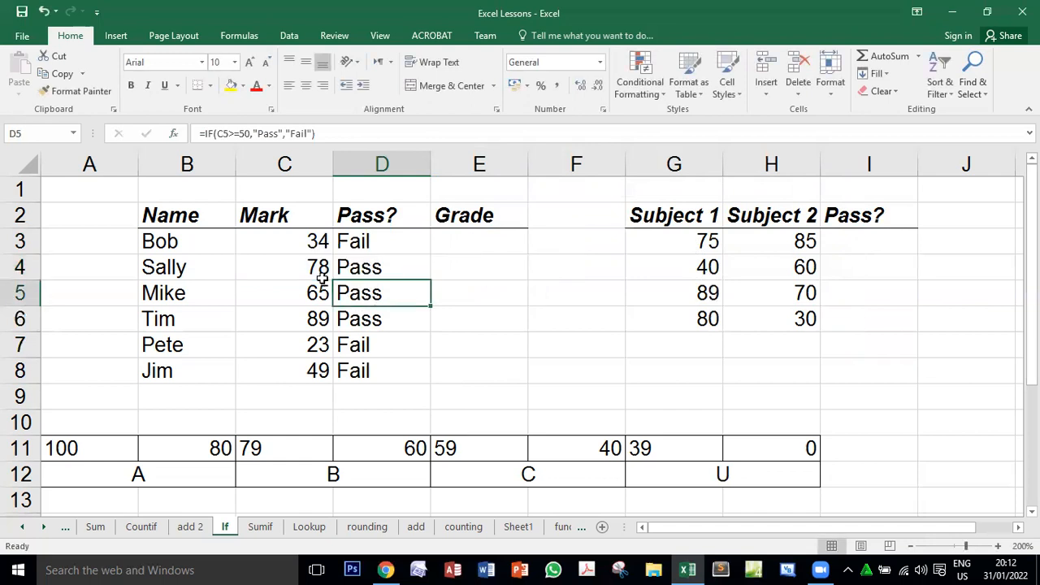
pyautogui.doubleClick(371, 294)
pyautogui.press('Return')
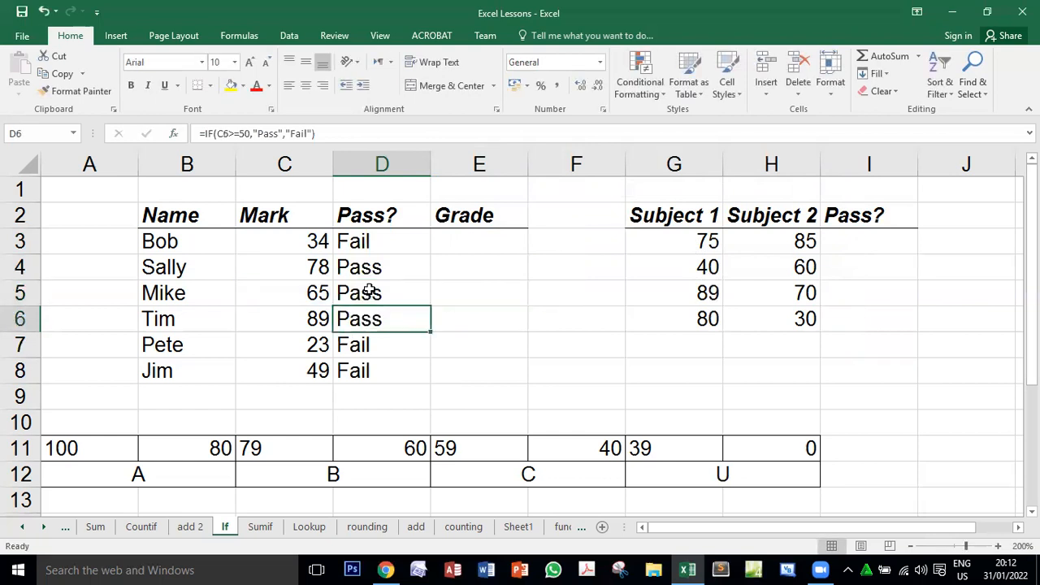
# Step: Examine the mark ranges for grades A, B, C and U in the boundary table in rows 11 and 12
pyautogui.click(465, 249)
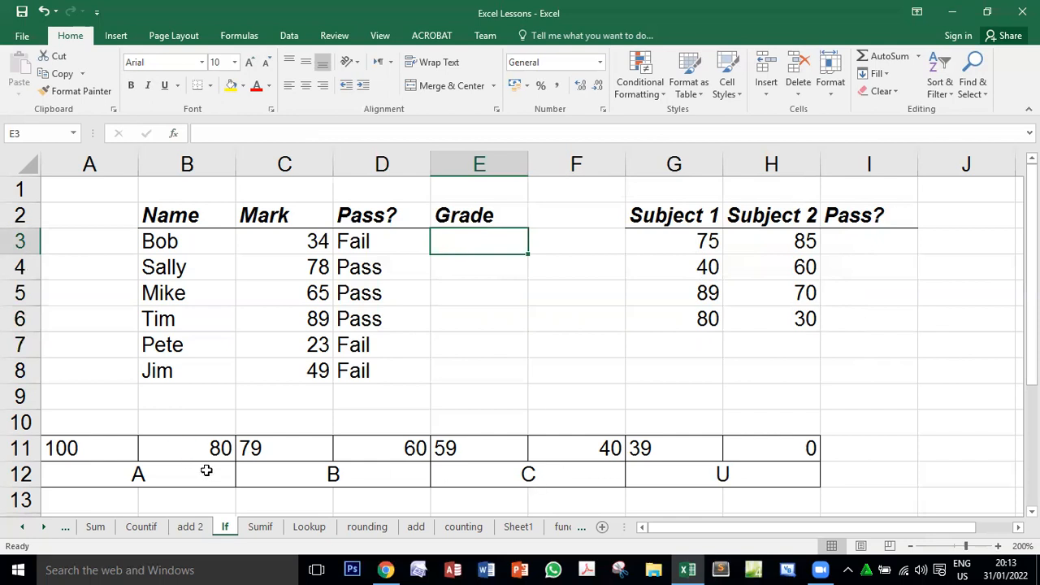
pyautogui.moveTo(203, 470); pyautogui.dragTo(156, 455)
pyautogui.click(380, 240)
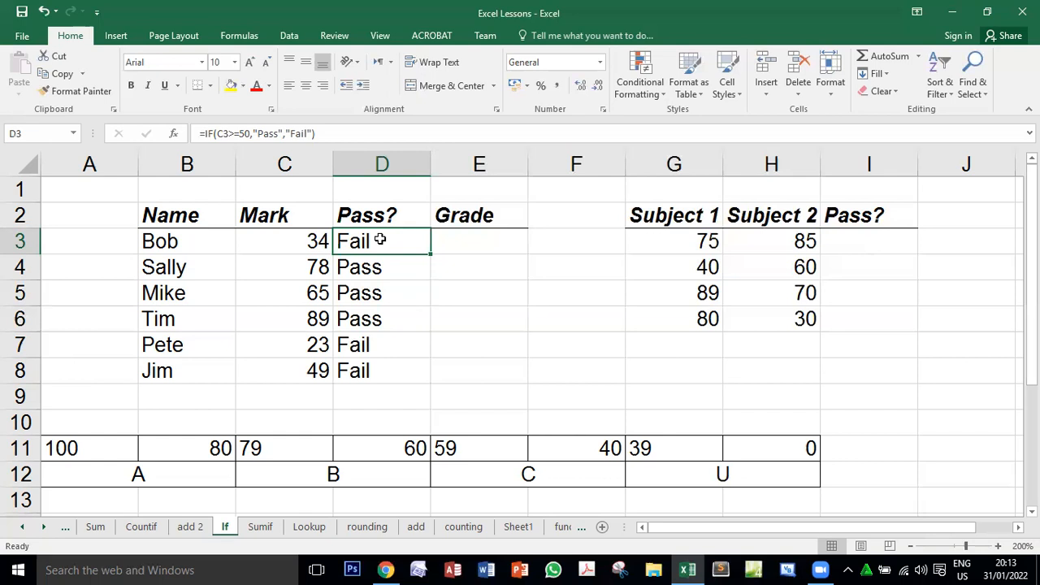
pyautogui.click(473, 237)
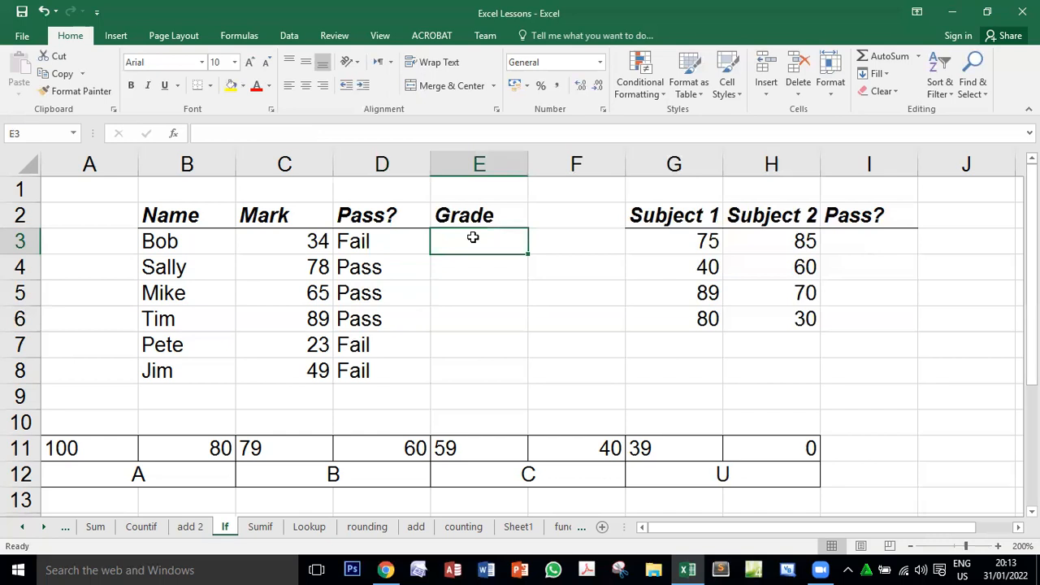
pyautogui.click(52, 451)
pyautogui.moveTo(144, 463); pyautogui.dragTo(167, 479)
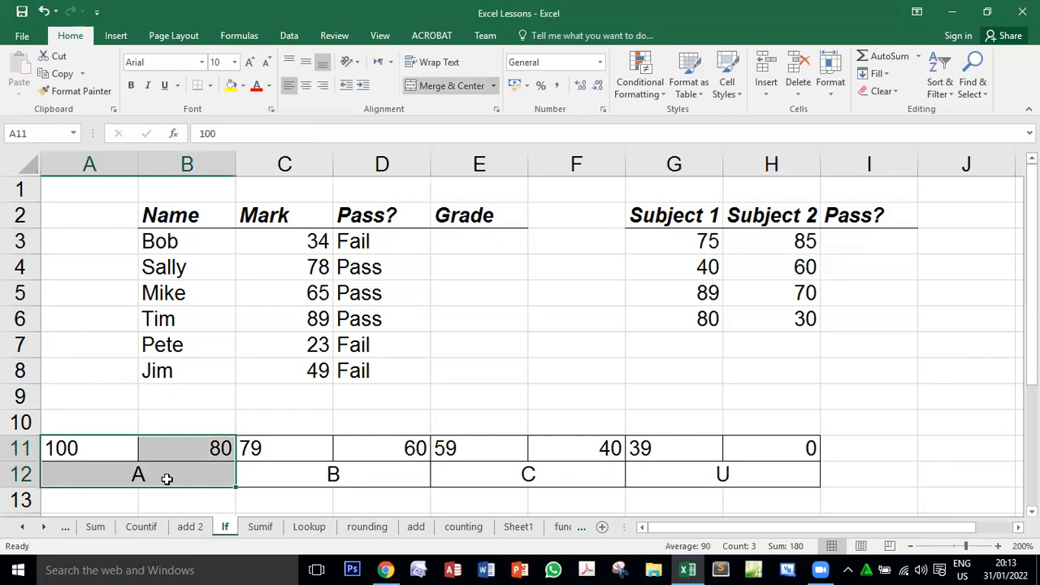
pyautogui.moveTo(271, 451); pyautogui.dragTo(360, 469)
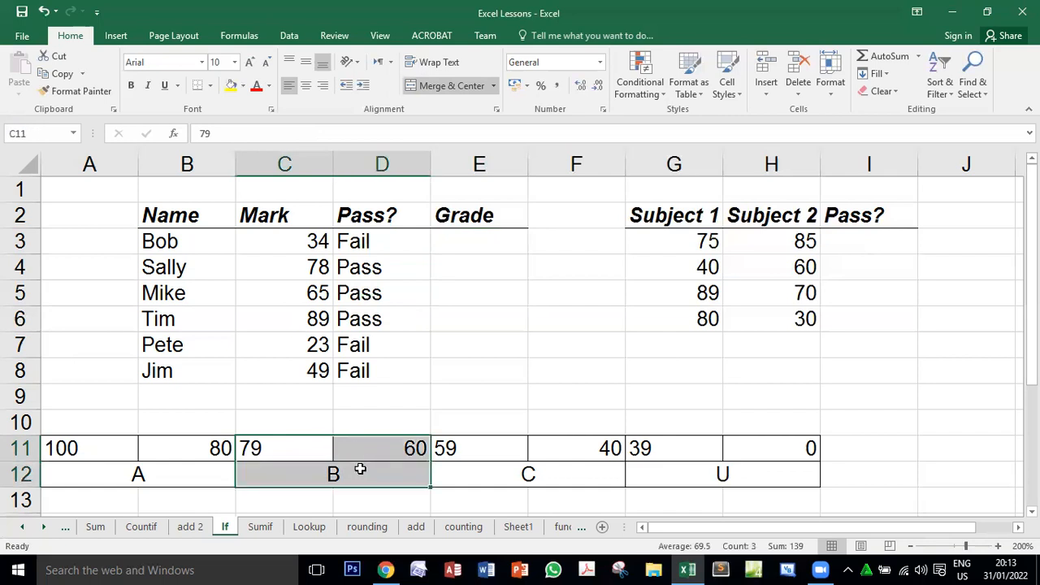
pyautogui.moveTo(467, 448); pyautogui.dragTo(560, 475)
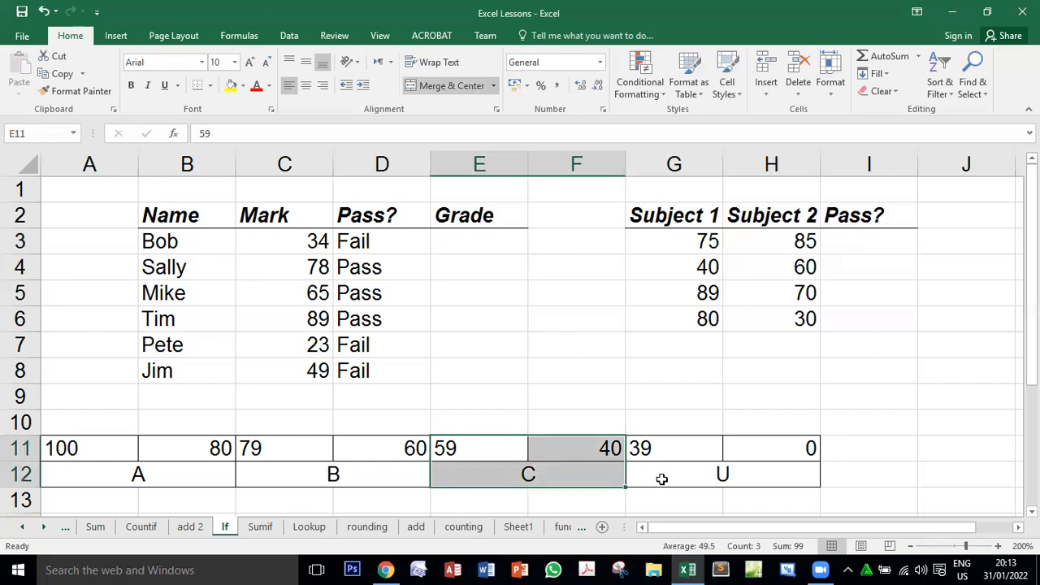
pyautogui.moveTo(669, 448); pyautogui.dragTo(728, 475)
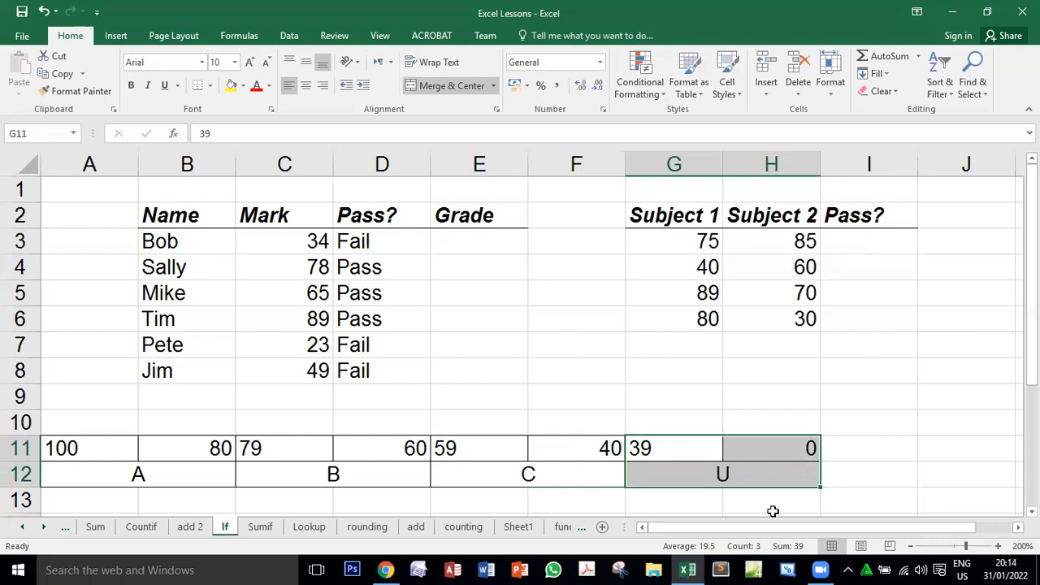
# Step: Insert the IF function into cell E3 of the Grade column and move its arguments dialog clear of that column
pyautogui.click(478, 240)
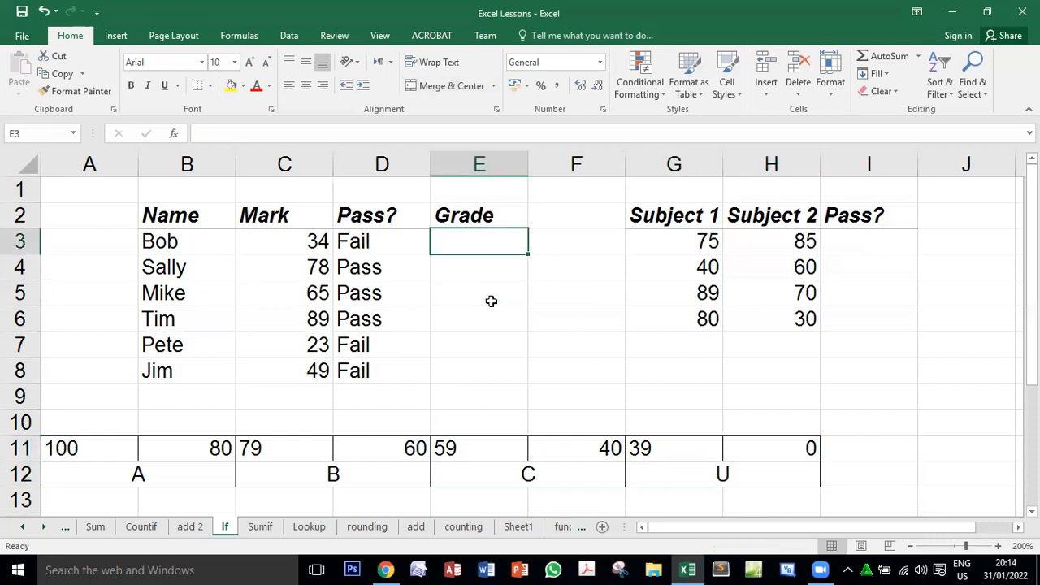
pyautogui.click(174, 137)
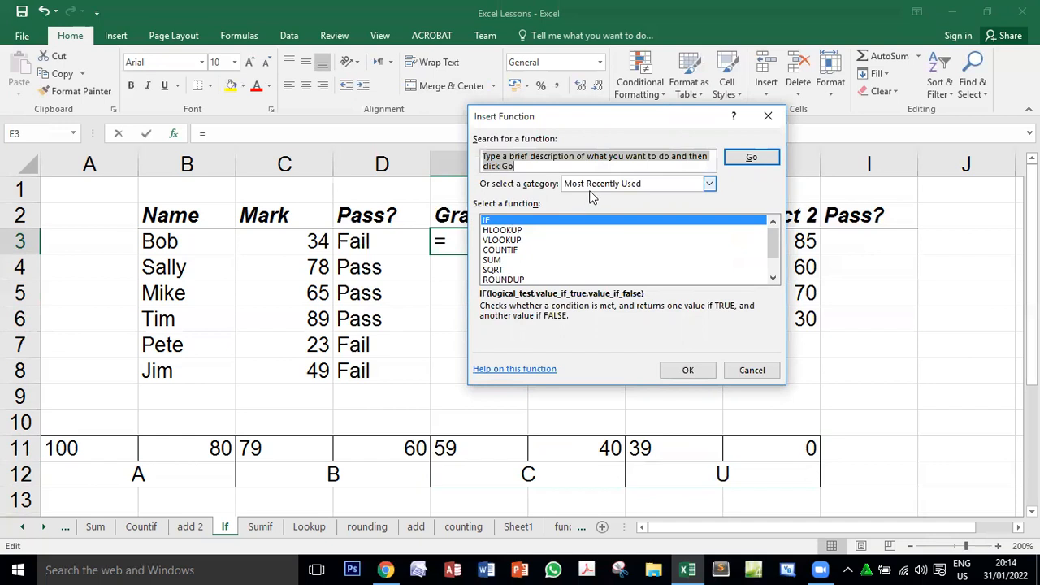
pyautogui.click(529, 224)
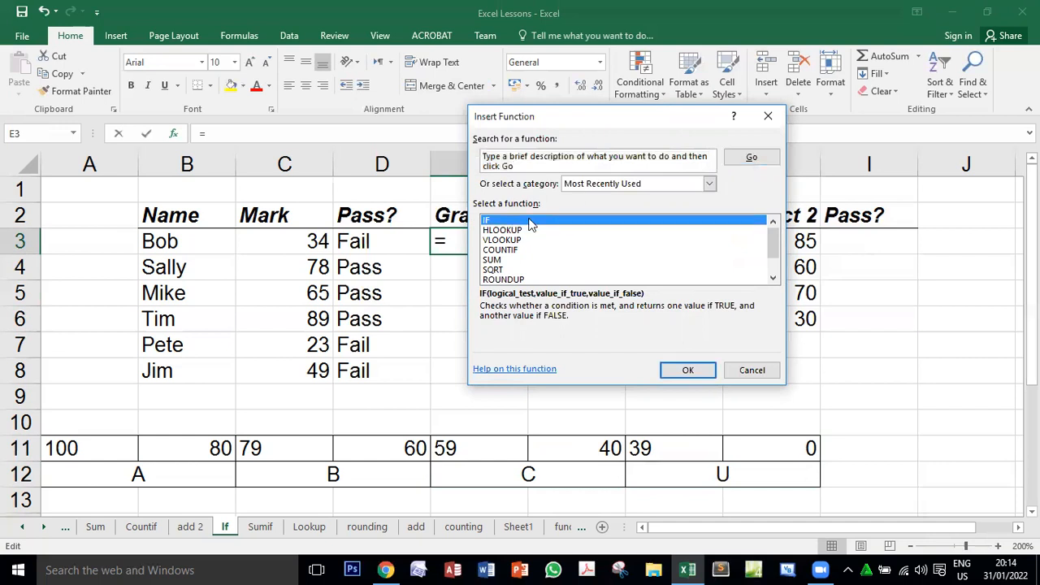
pyautogui.click(687, 372)
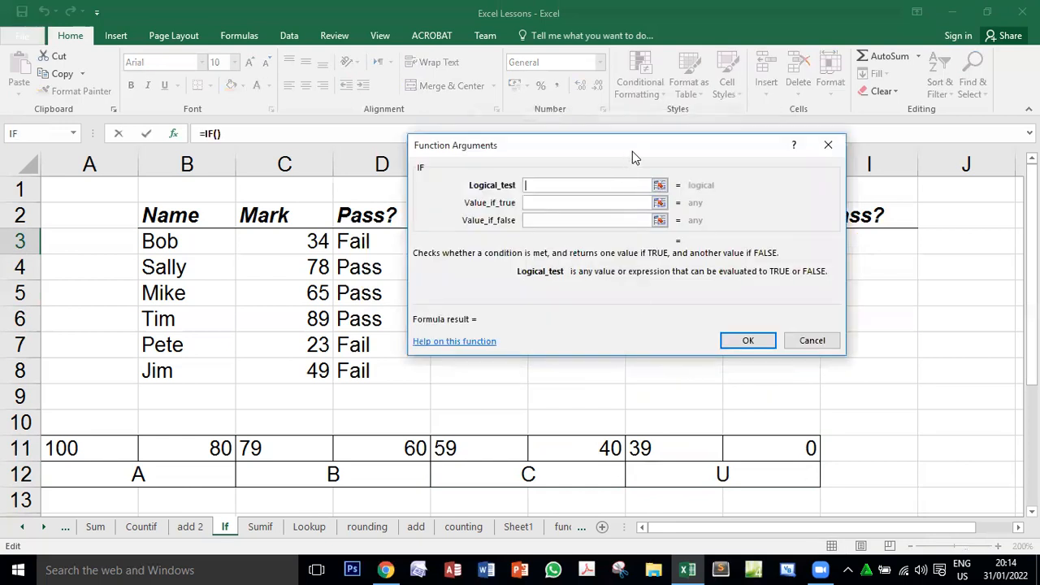
pyautogui.moveTo(632, 151); pyautogui.dragTo(749, 194)
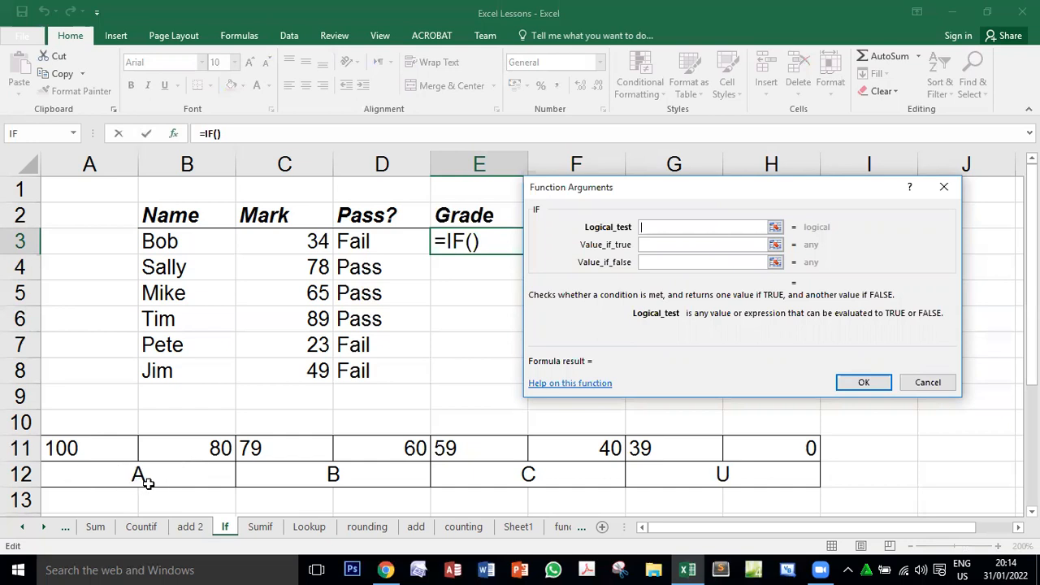
# Step: Set the logical test to C3>=80 and the value if true to A in E3's IF function
pyautogui.click(256, 242)
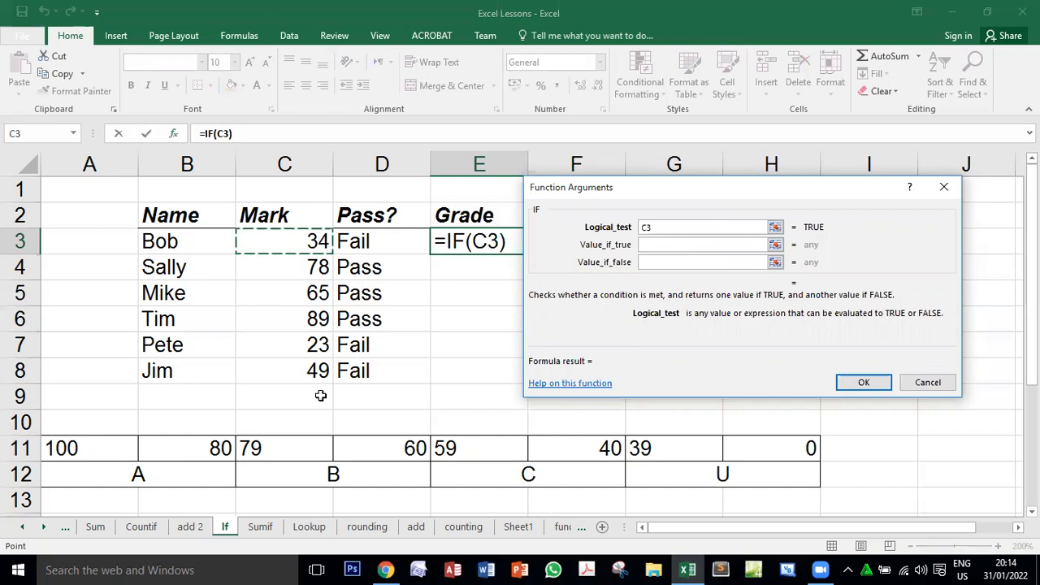
pyautogui.write('>=')
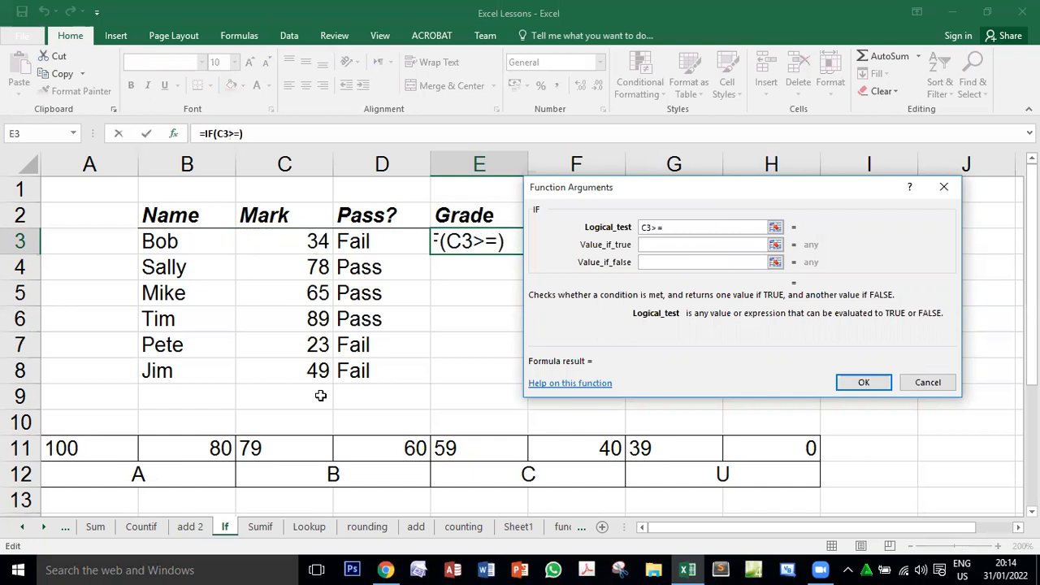
pyautogui.write('80')
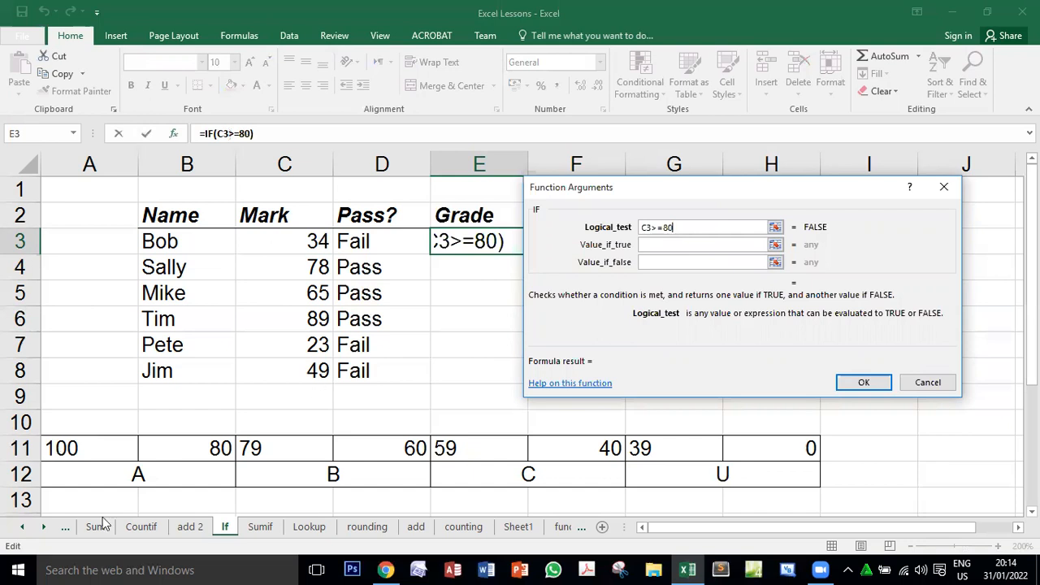
pyautogui.click(664, 247)
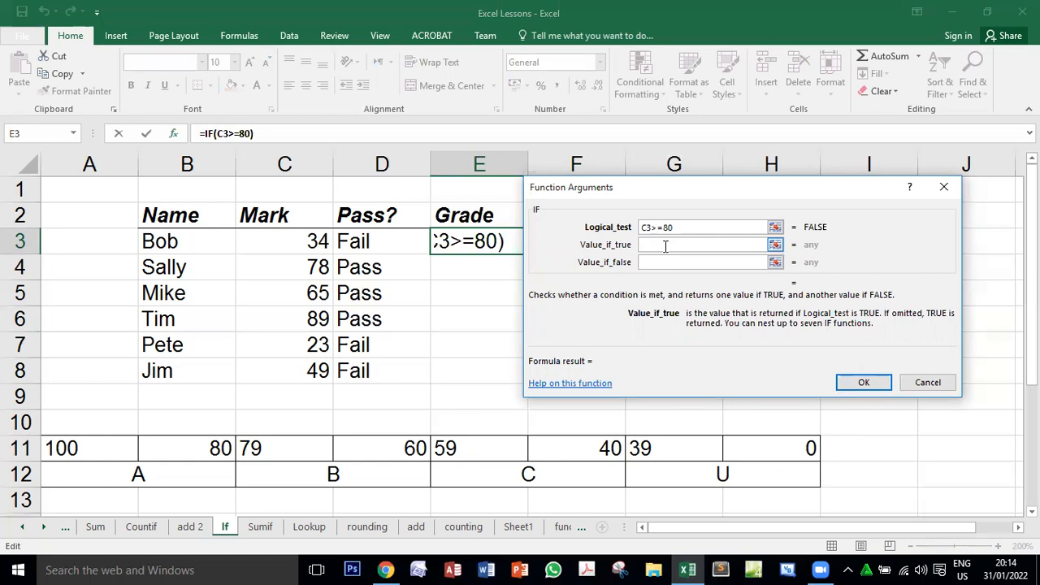
pyautogui.write('A')
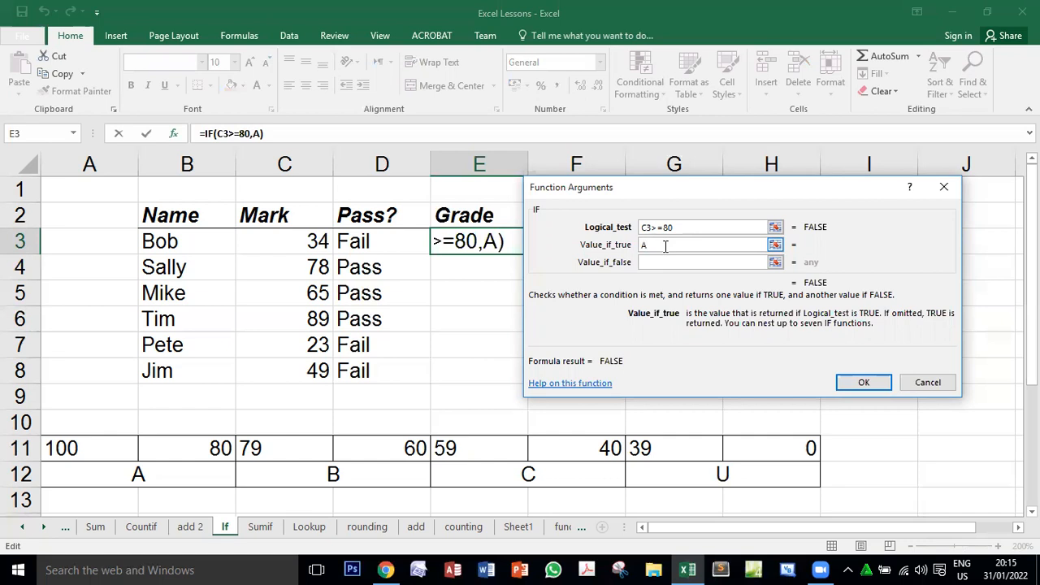
pyautogui.press('Tab')
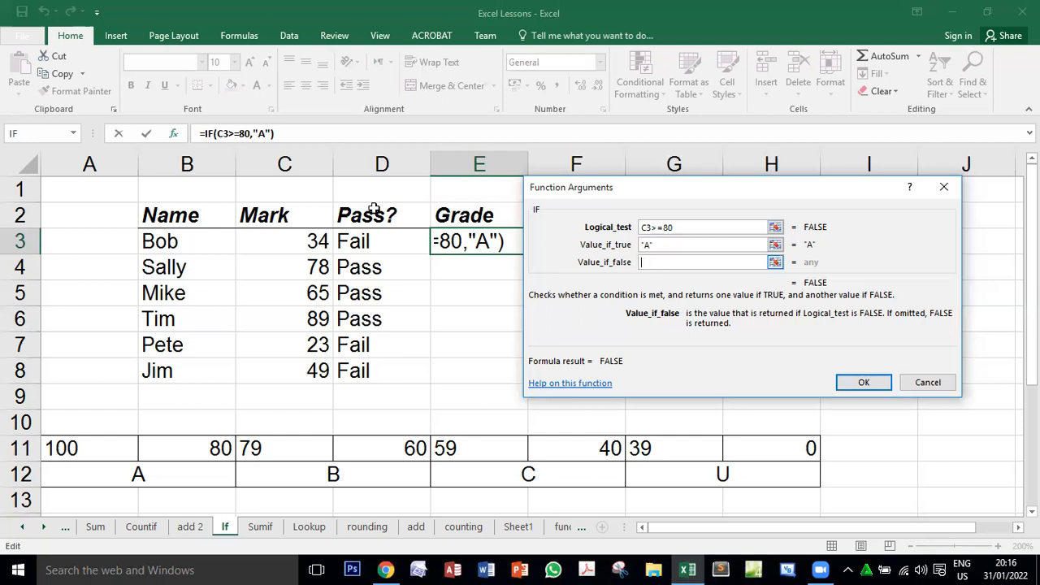
# Step: Nest a second IF function as the value if false in E3, finding it by searching the function list for "if"
pyautogui.click(74, 136)
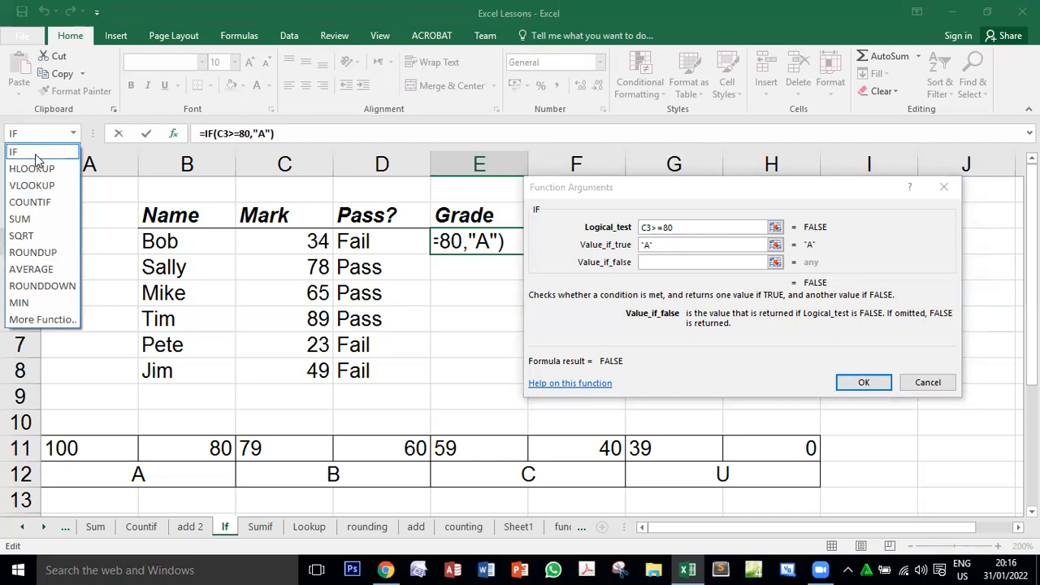
pyautogui.click(42, 321)
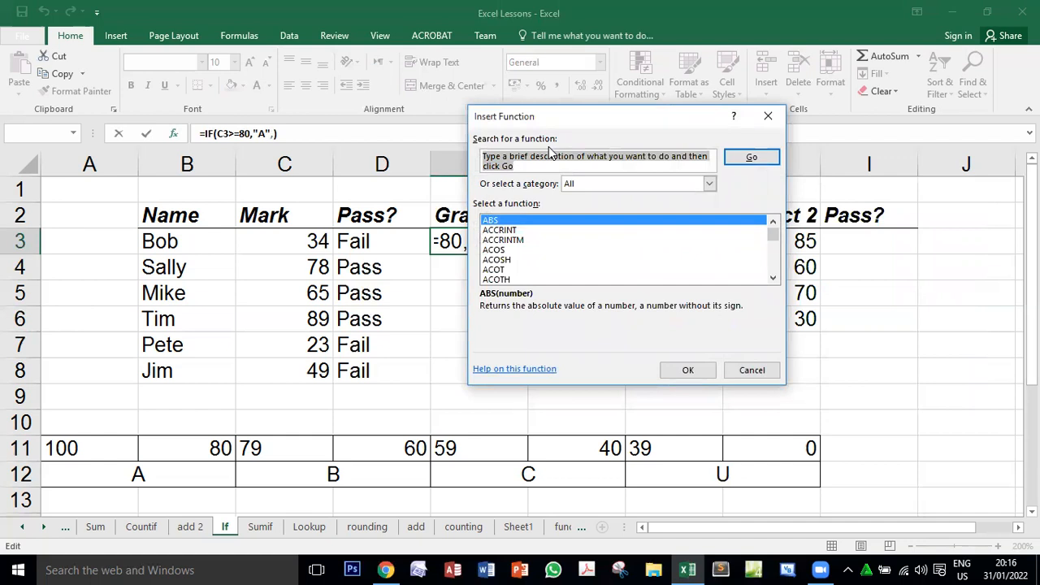
pyautogui.press('BackSpace')
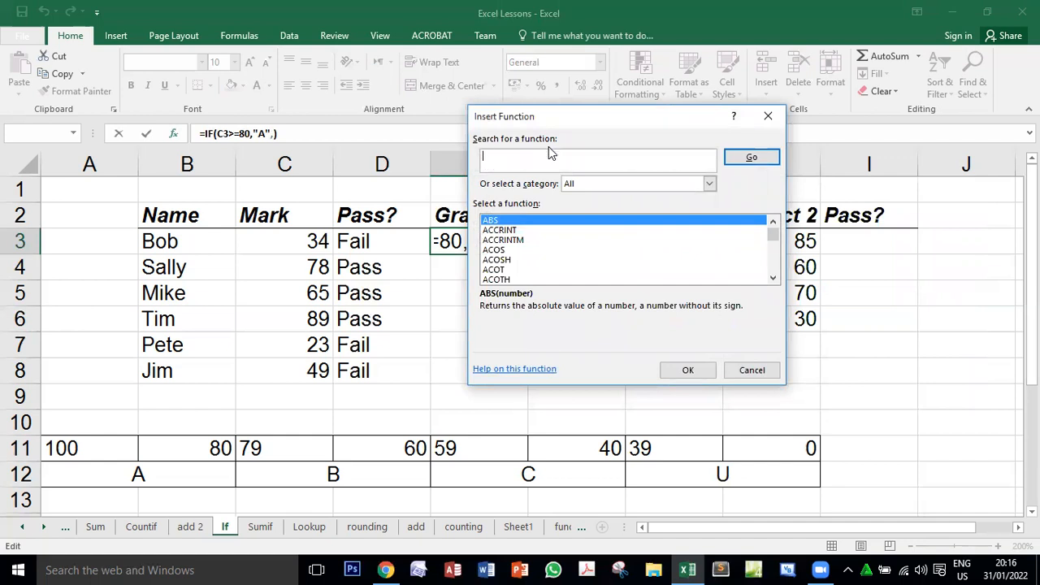
pyautogui.write('if')
pyautogui.click(754, 163)
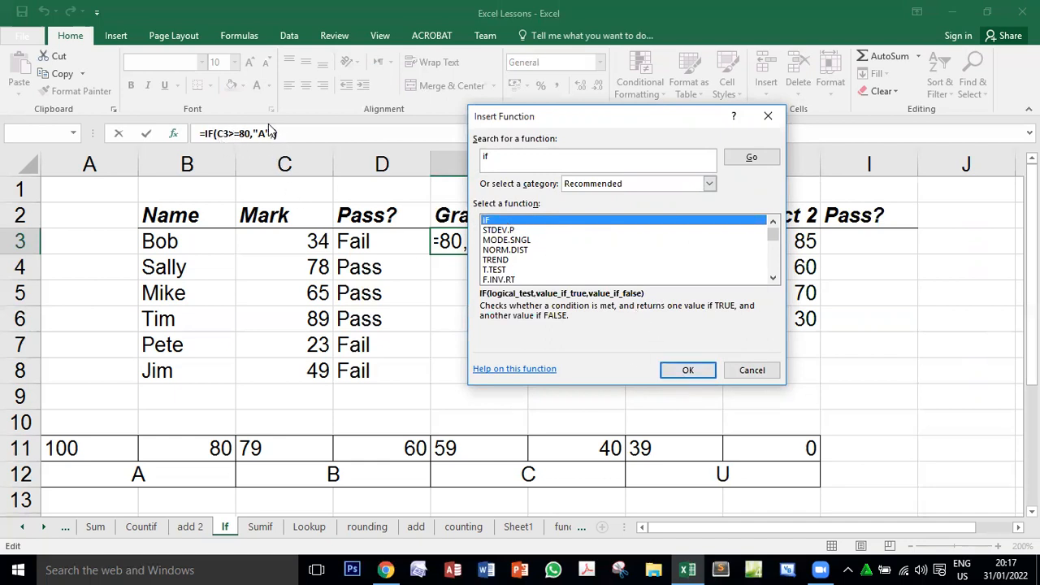
pyautogui.click(688, 371)
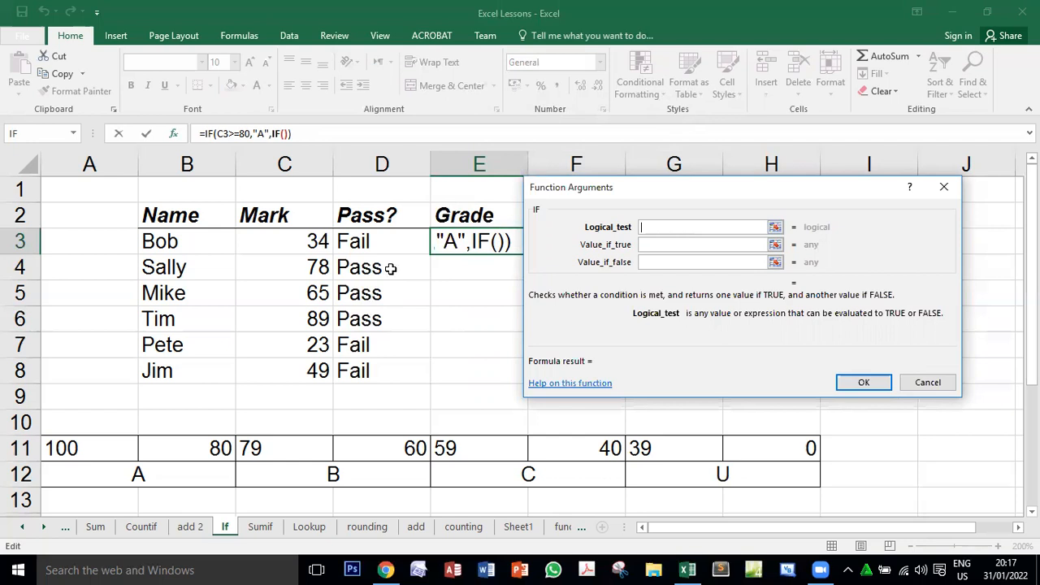
# Step: Set the nested IF's logical test to C3>=60 and its value if true to B
pyautogui.click(276, 239)
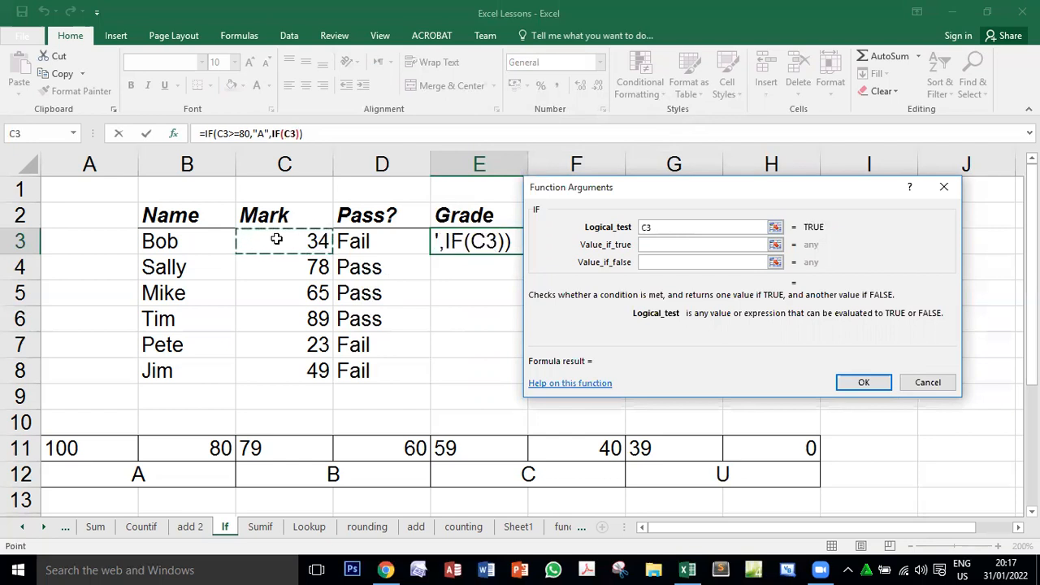
pyautogui.write('>=')
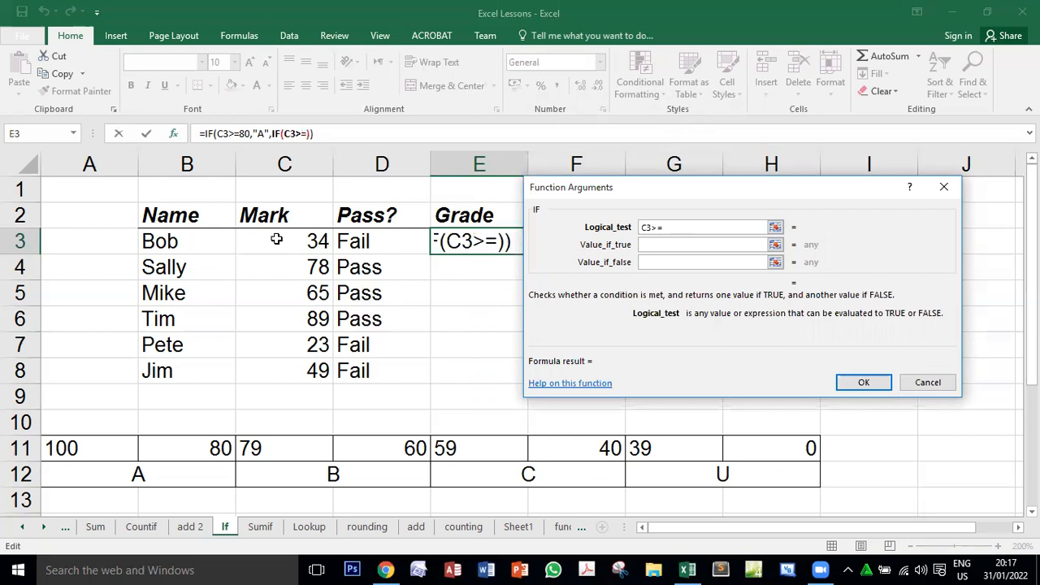
pyautogui.write('60')
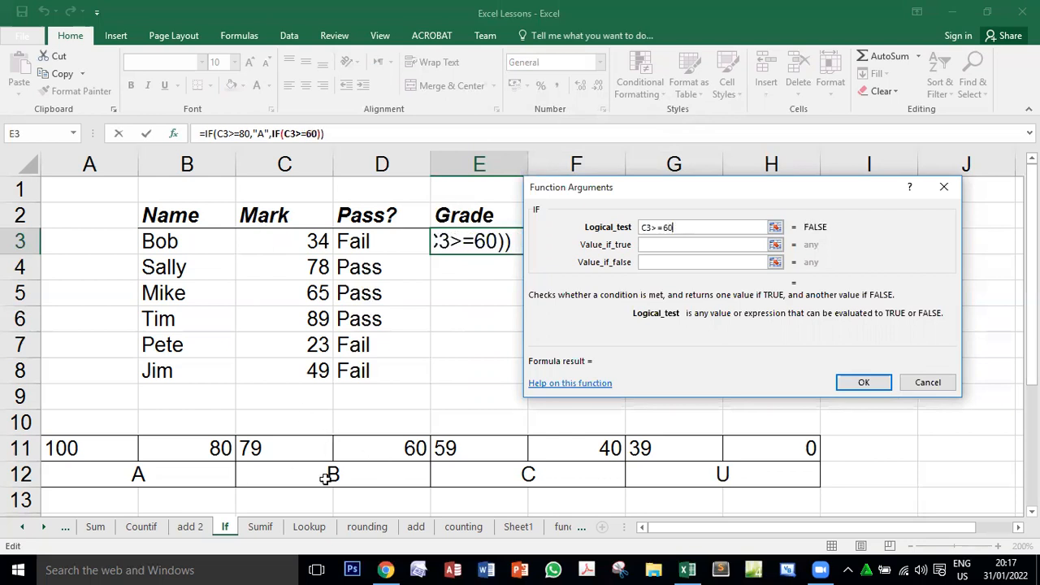
pyautogui.click(655, 245)
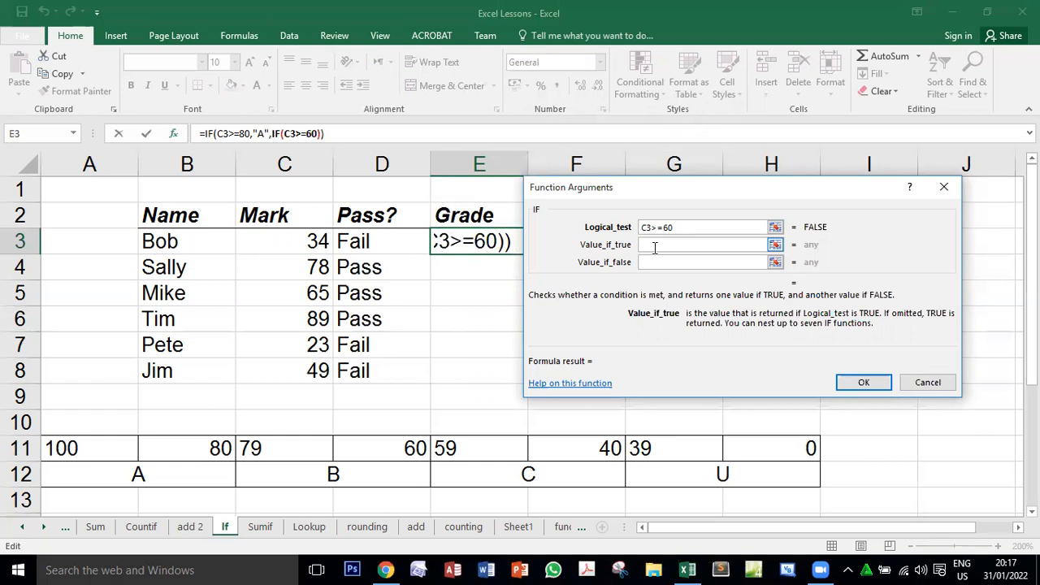
pyautogui.write('B')
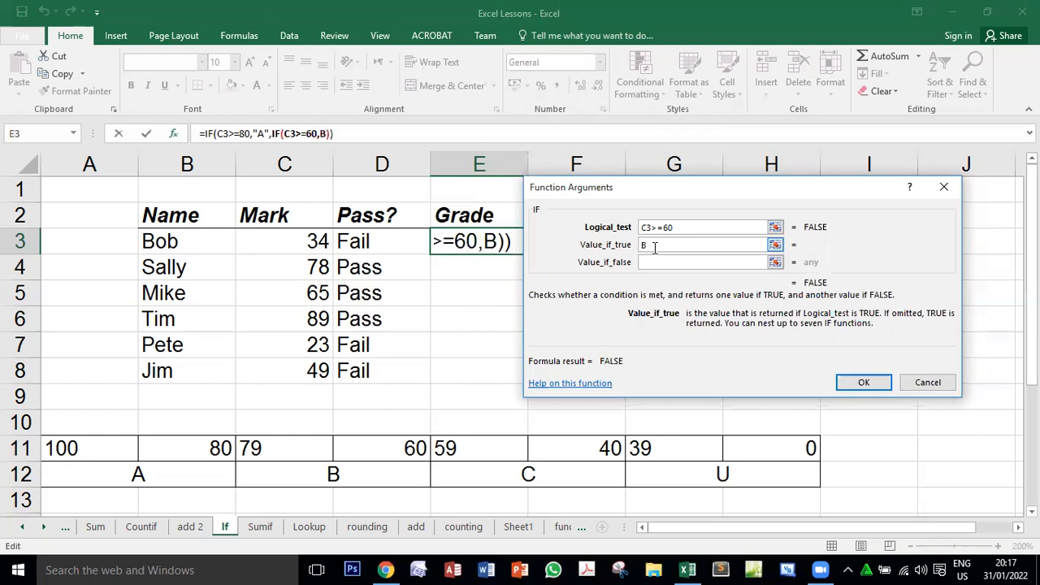
pyautogui.click(659, 261)
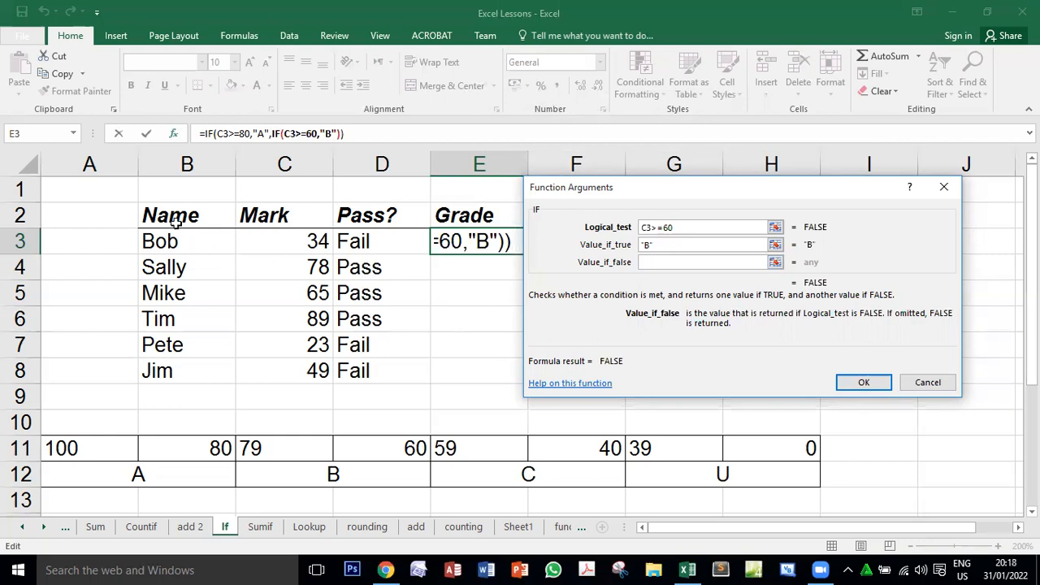
# Step: Nest a third IF function as the value if false in E3, with logical test C3>=40 and value if true C
pyautogui.click(22, 140)
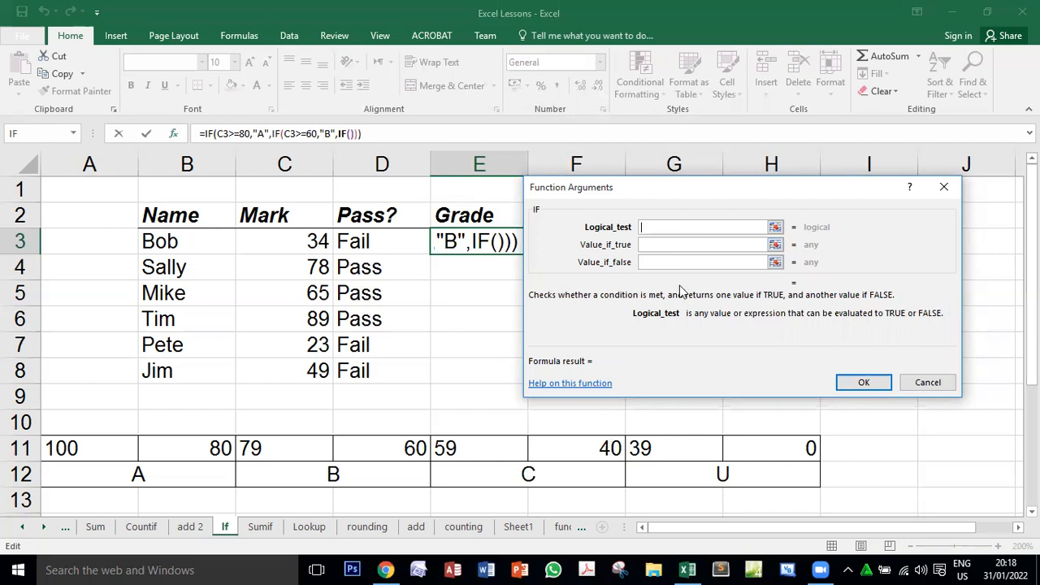
pyautogui.click(291, 239)
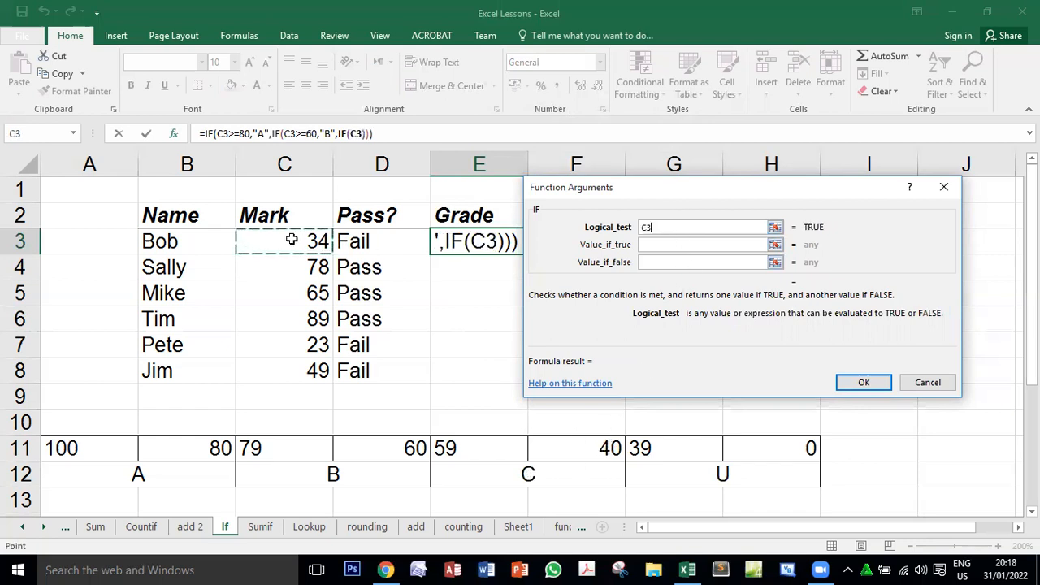
pyautogui.write('>')
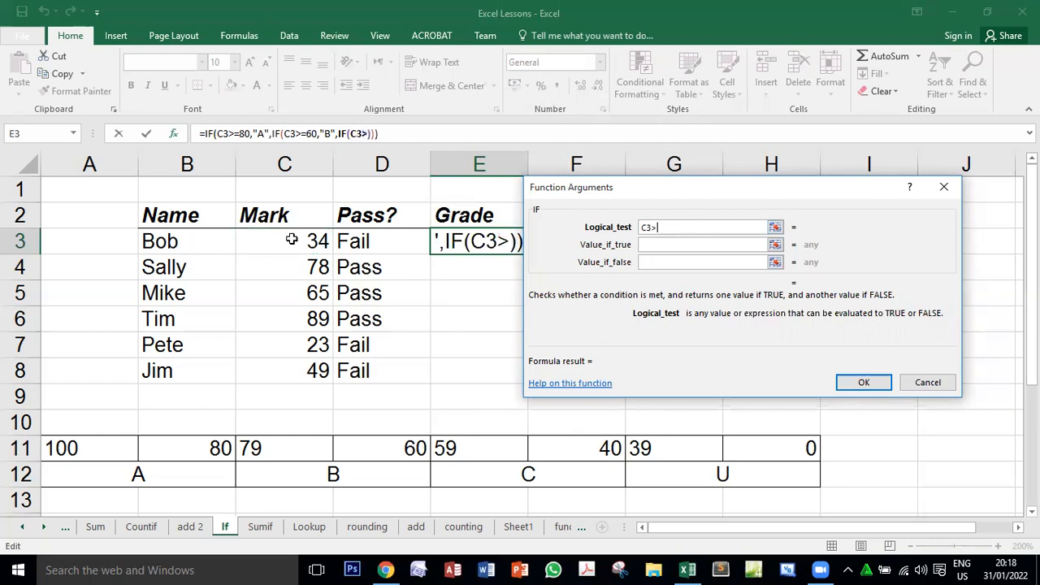
pyautogui.write('=40')
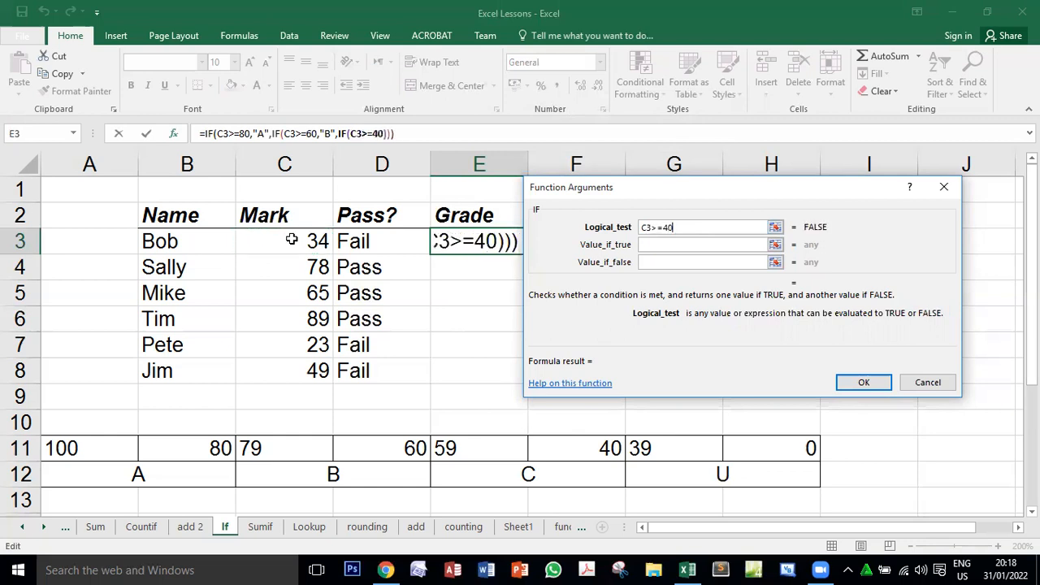
pyautogui.click(665, 245)
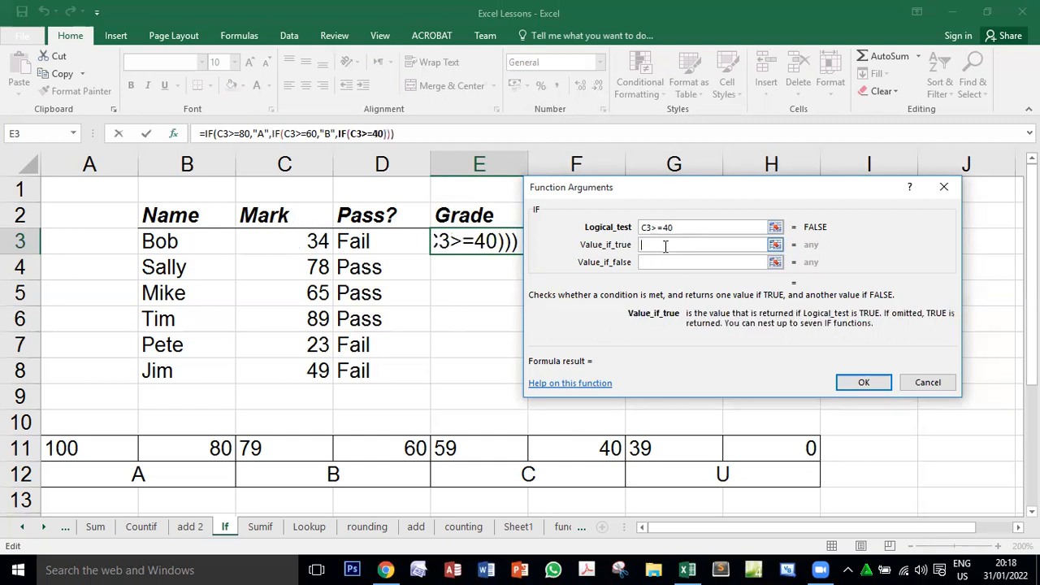
pyautogui.write('C')
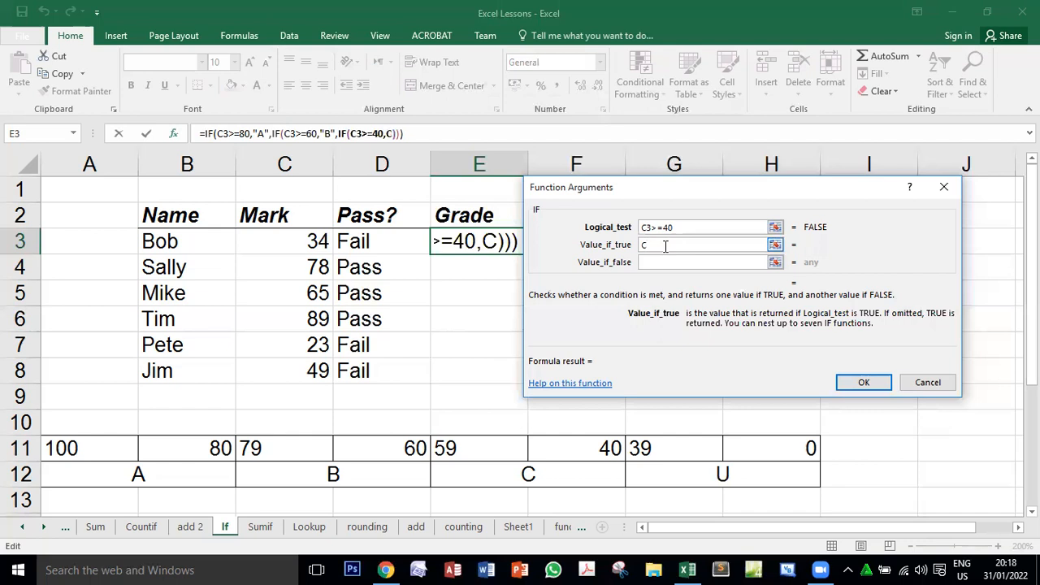
# Step: Set the third IF's value if false to U and fill the finished formula down the Grade column to E8
pyautogui.click(712, 261)
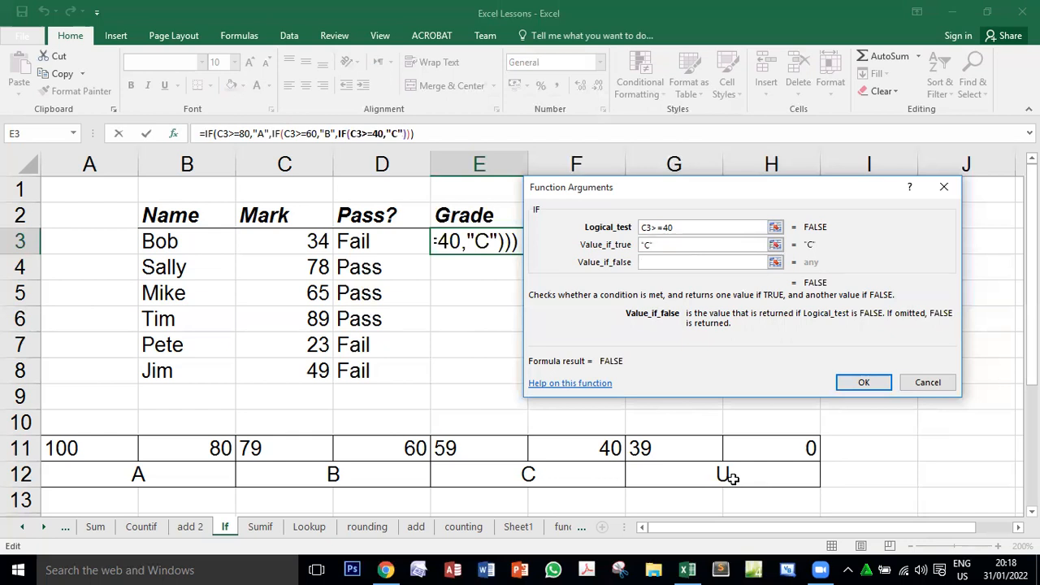
pyautogui.write('U')
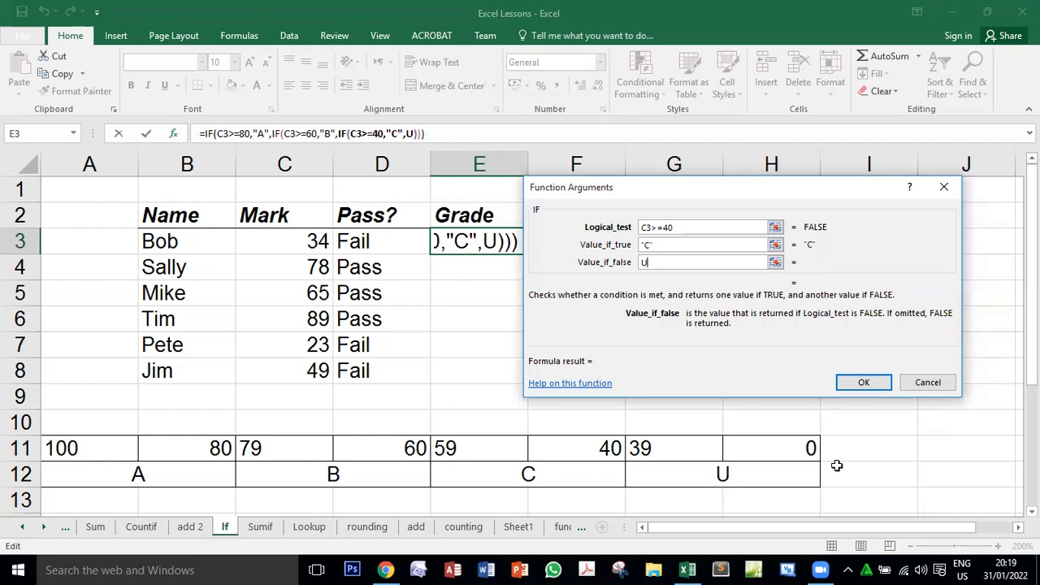
pyautogui.click(864, 382)
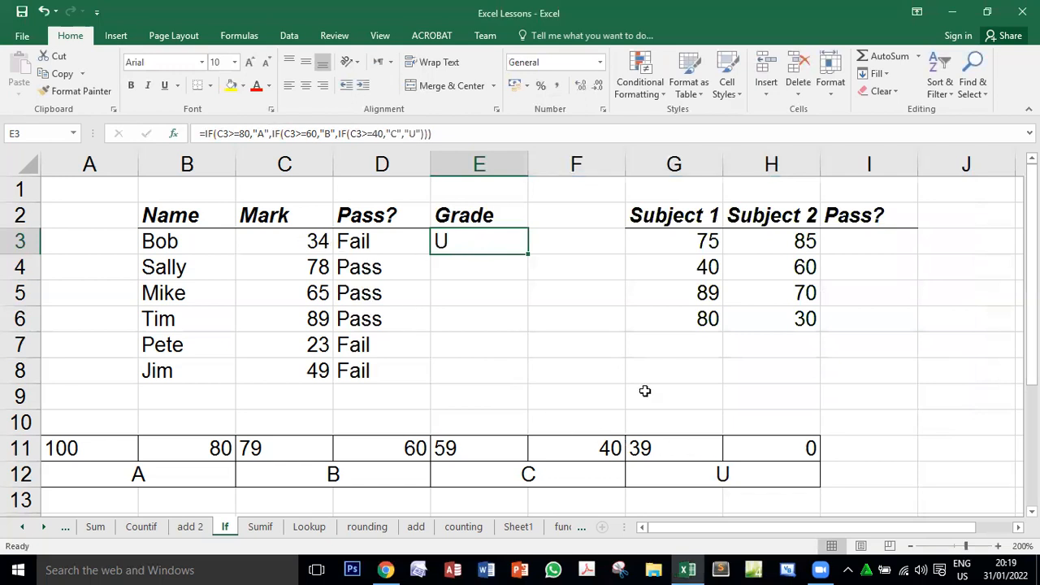
pyautogui.doubleClick(529, 256)
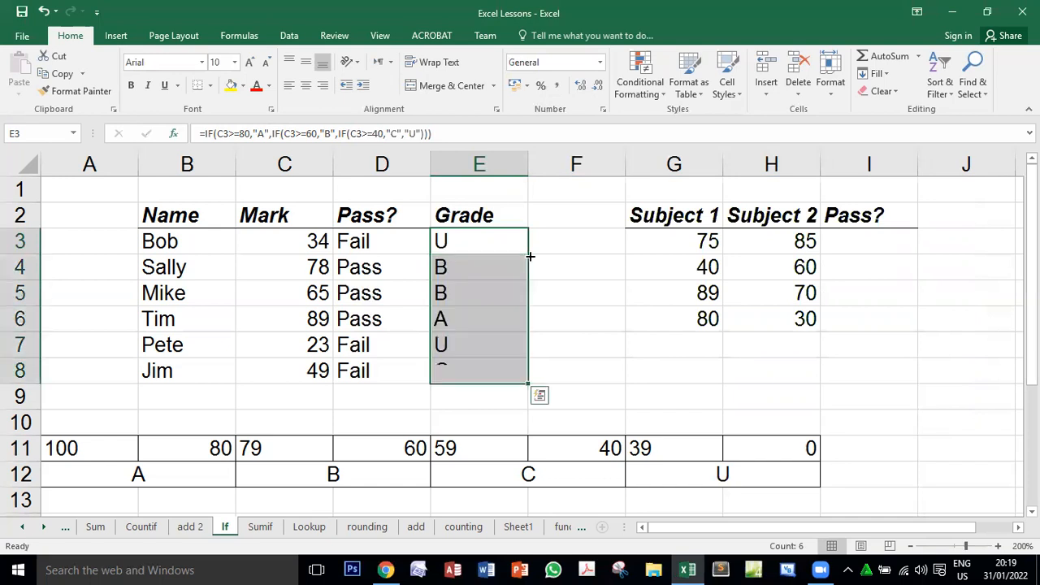
# Step: Review the nested IF formulas in Grade cells E4, E5 and E3, checking their mark references and grade conditions
pyautogui.doubleClick(480, 266)
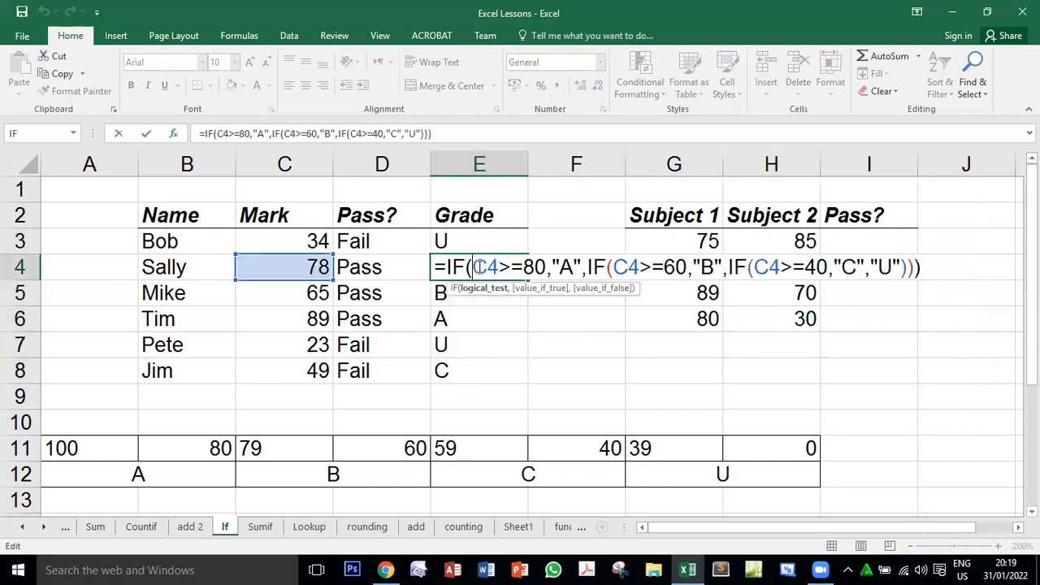
pyautogui.press('Return')
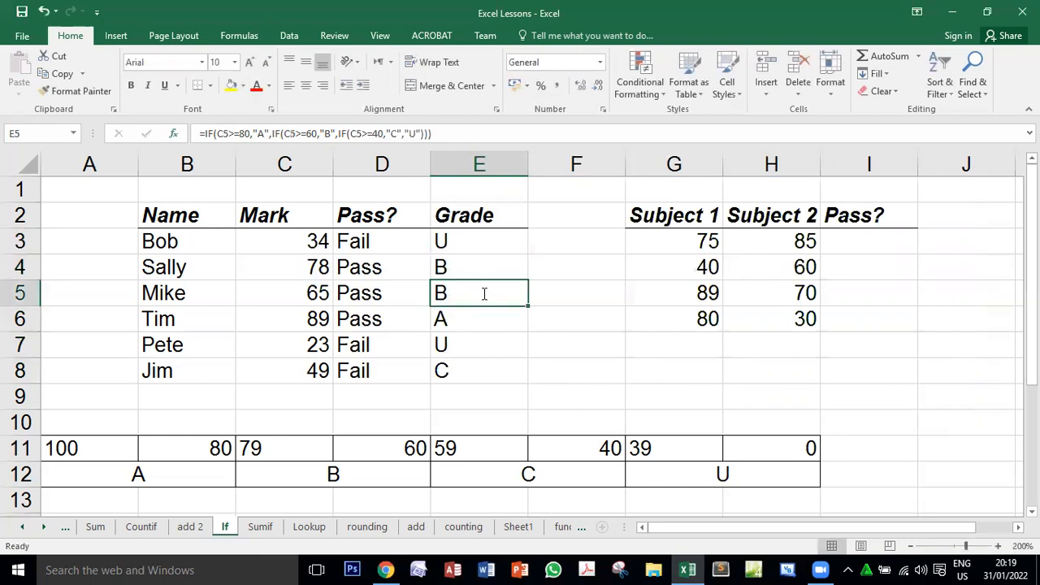
pyautogui.doubleClick(484, 293)
pyautogui.press('Return')
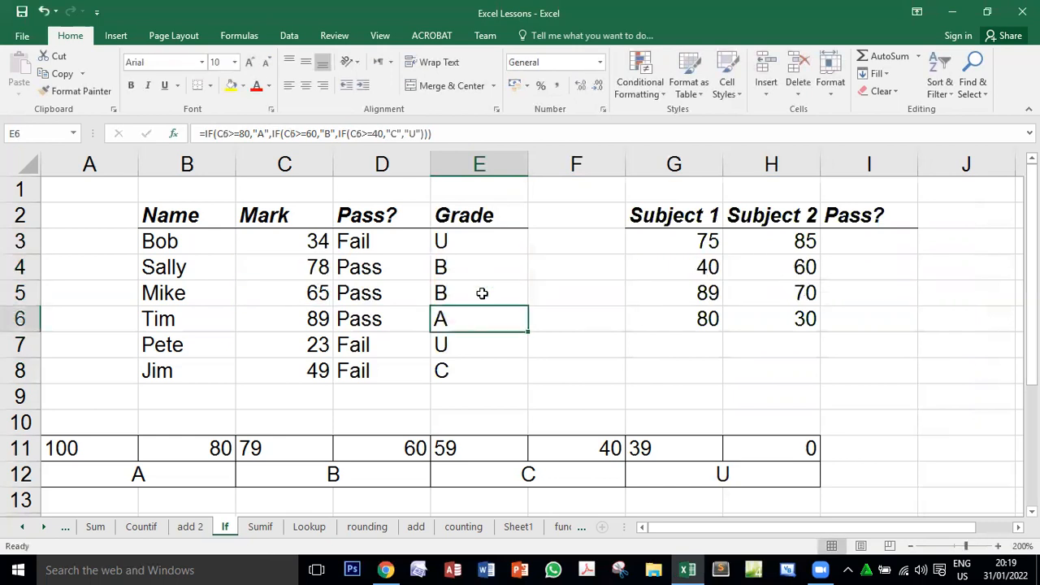
pyautogui.doubleClick(486, 241)
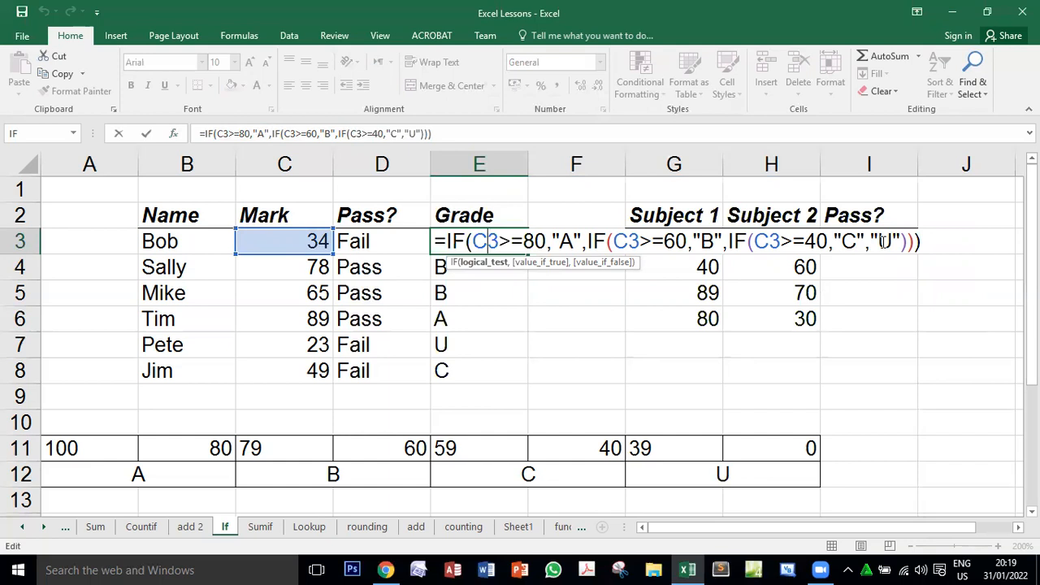
pyautogui.press('Return')
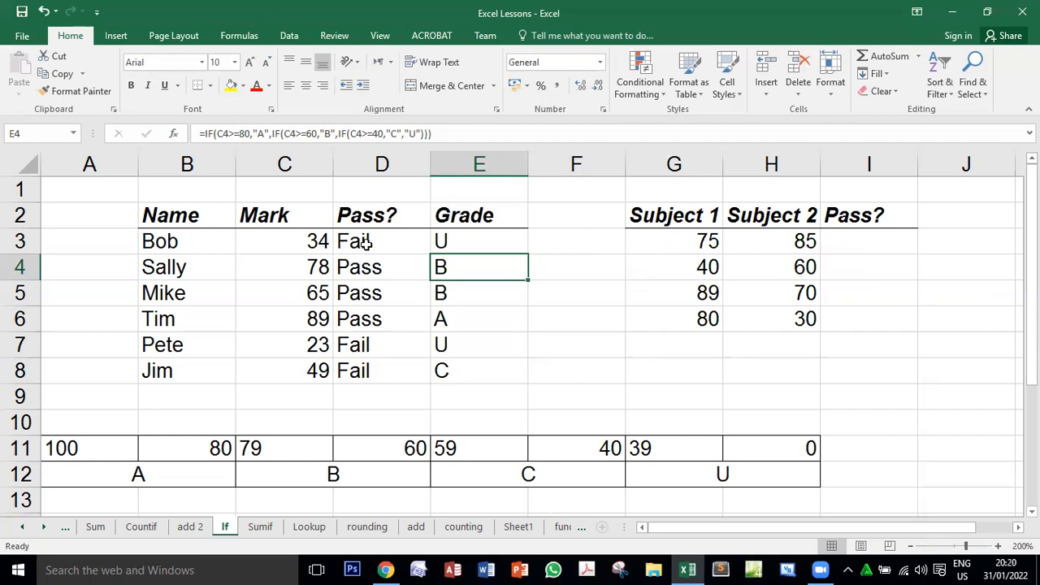
pyautogui.click(464, 238)
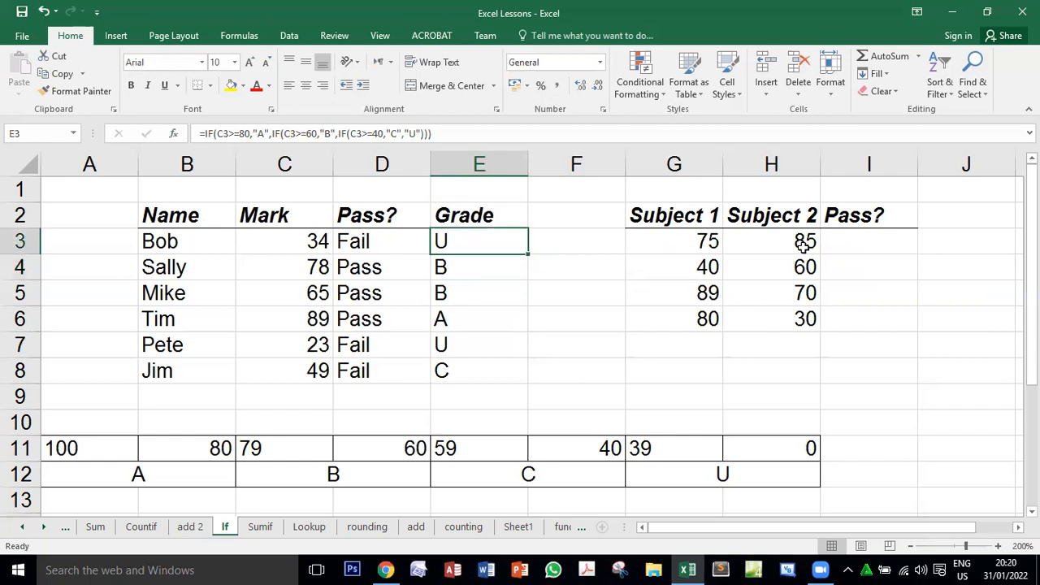
# Step: Examine the Subject 1 and Subject 2 marks in row 3 alongside the empty Pass? cell
pyautogui.click(846, 243)
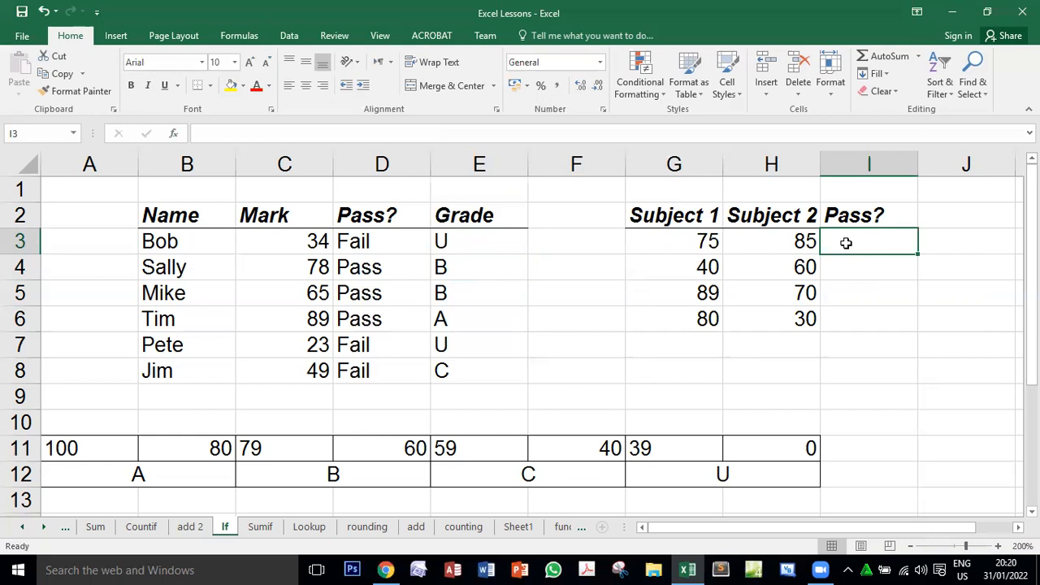
pyautogui.click(657, 248)
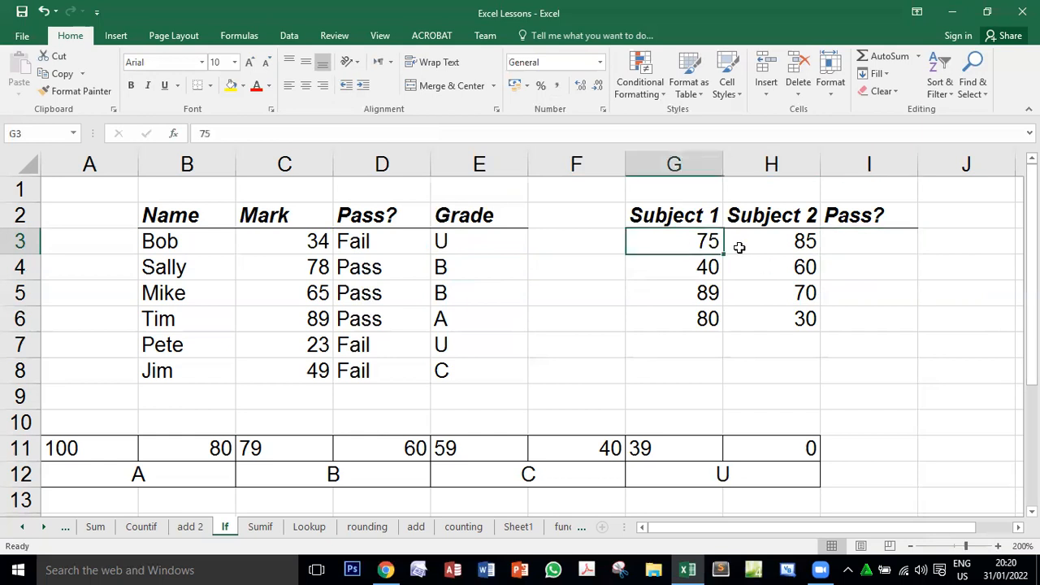
pyautogui.click(744, 248)
pyautogui.click(854, 243)
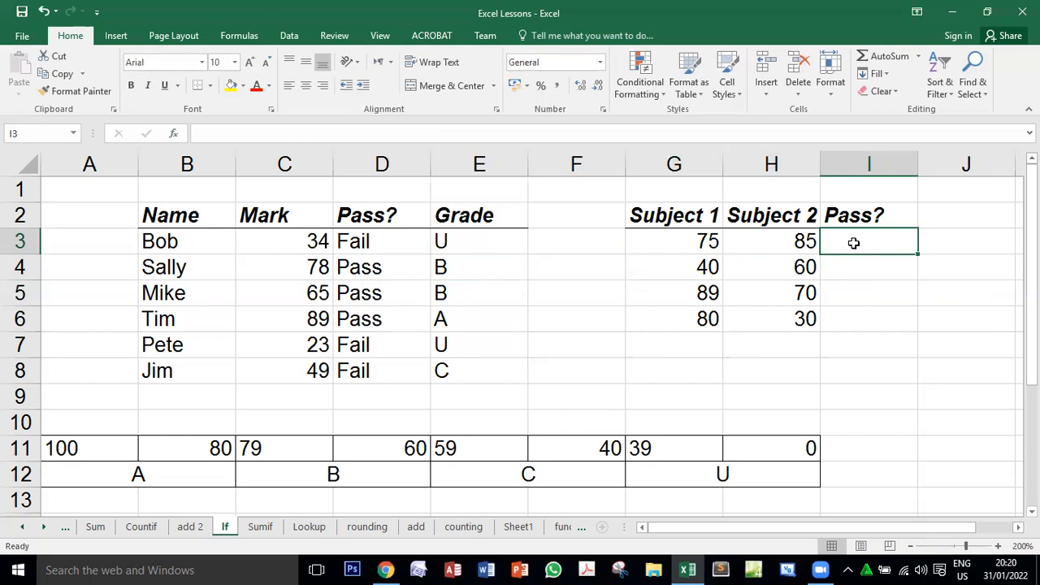
pyautogui.click(687, 248)
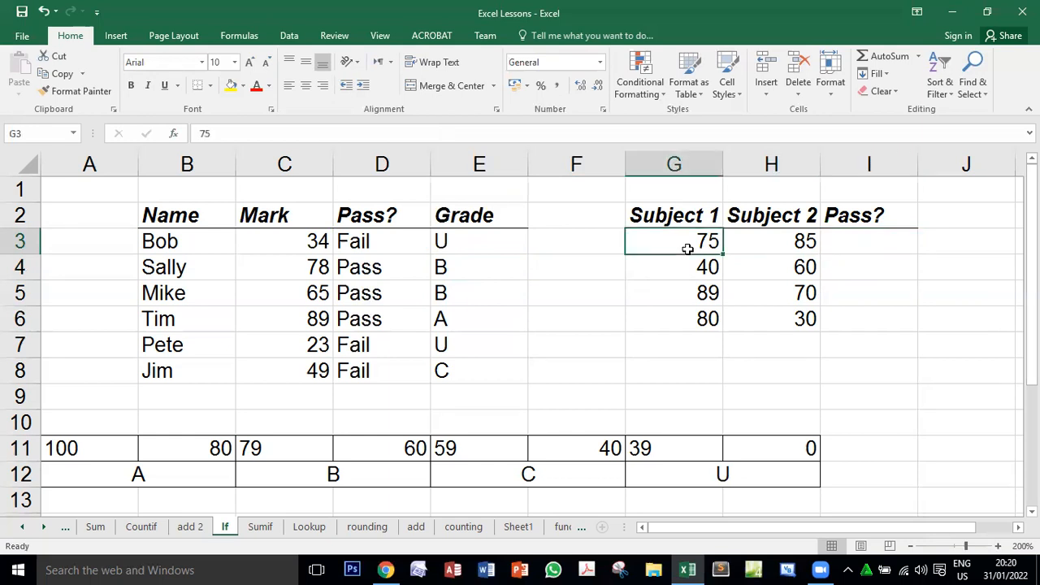
pyautogui.click(762, 243)
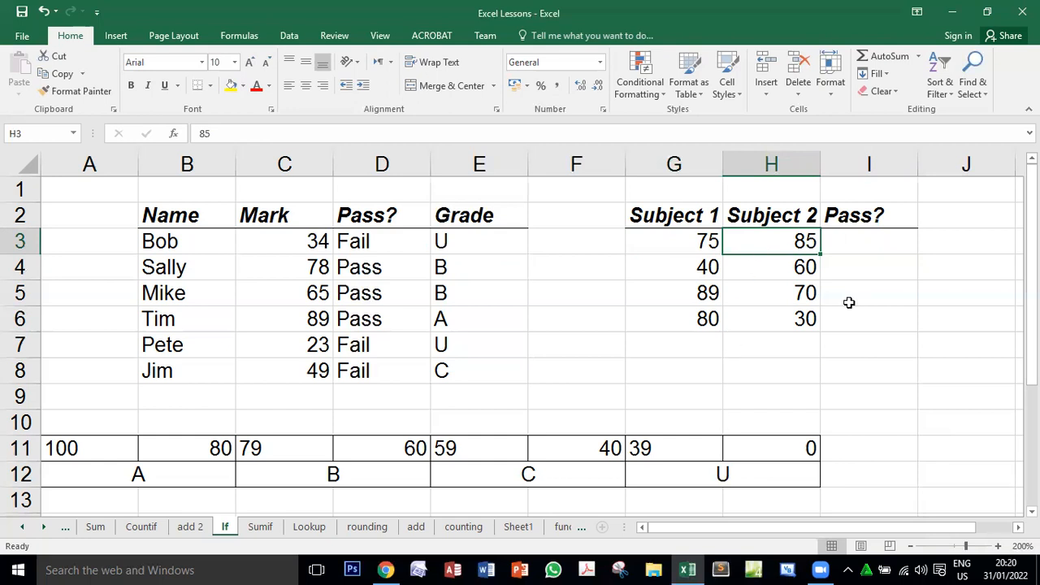
# Step: Insert the IF function into cell I3 of the second Pass? column and move its arguments dialog clear of row 3
pyautogui.click(871, 235)
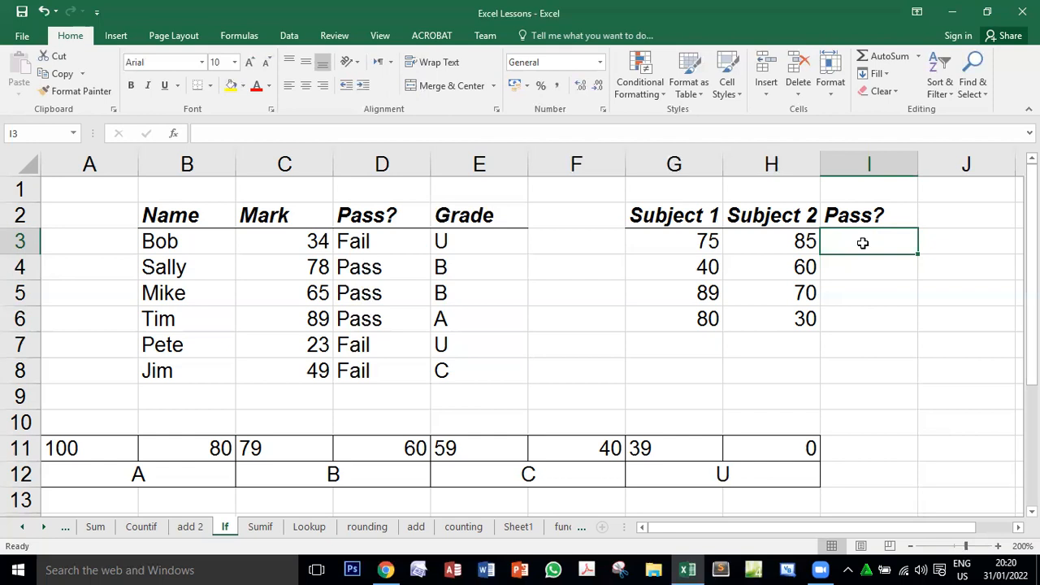
pyautogui.click(174, 136)
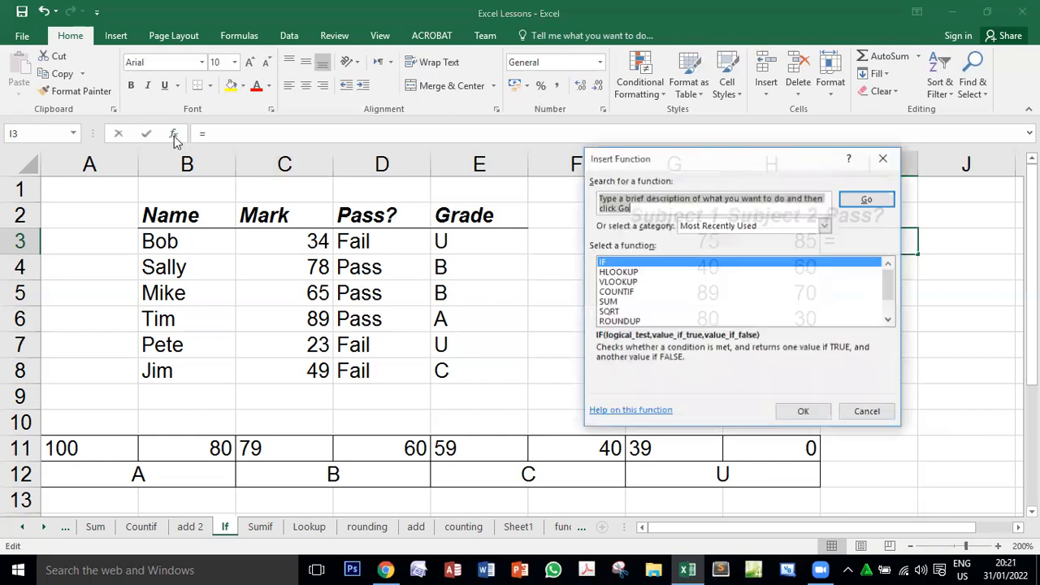
pyautogui.click(804, 412)
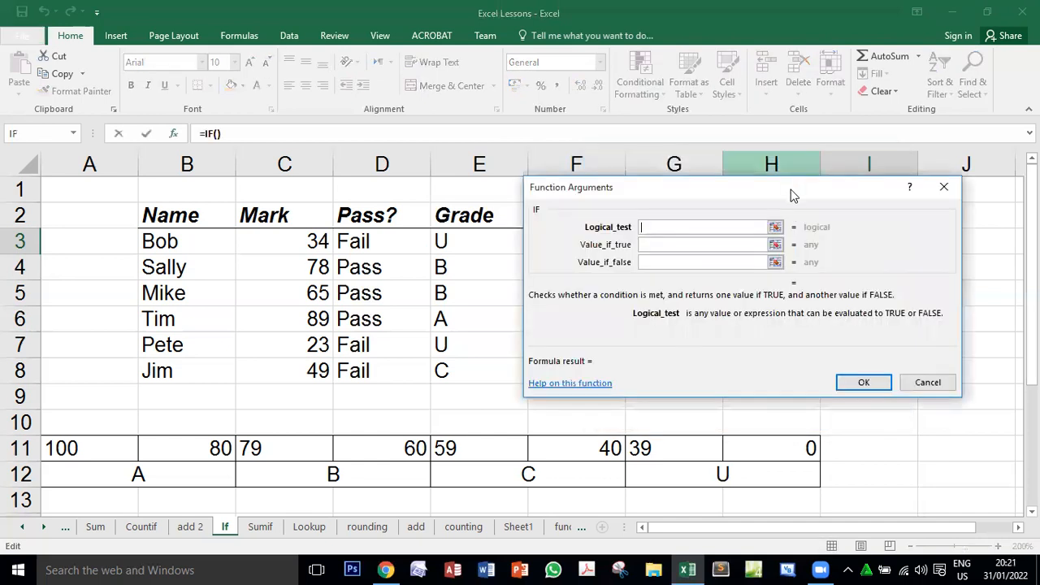
pyautogui.moveTo(793, 195); pyautogui.dragTo(831, 279)
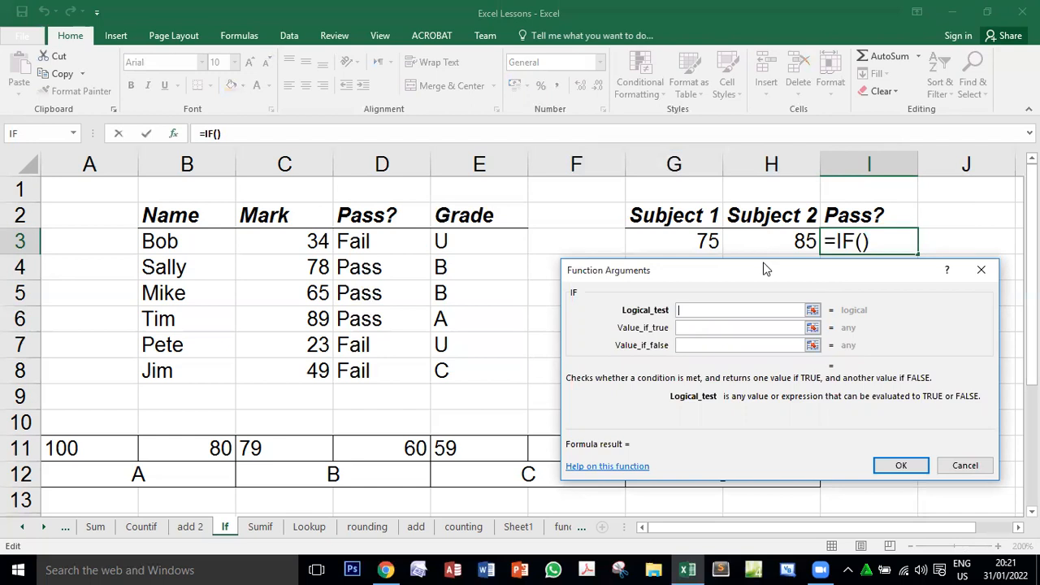
# Step: Set the value if true to Pass and the value if false to Fail in I3's IF function
pyautogui.click(694, 330)
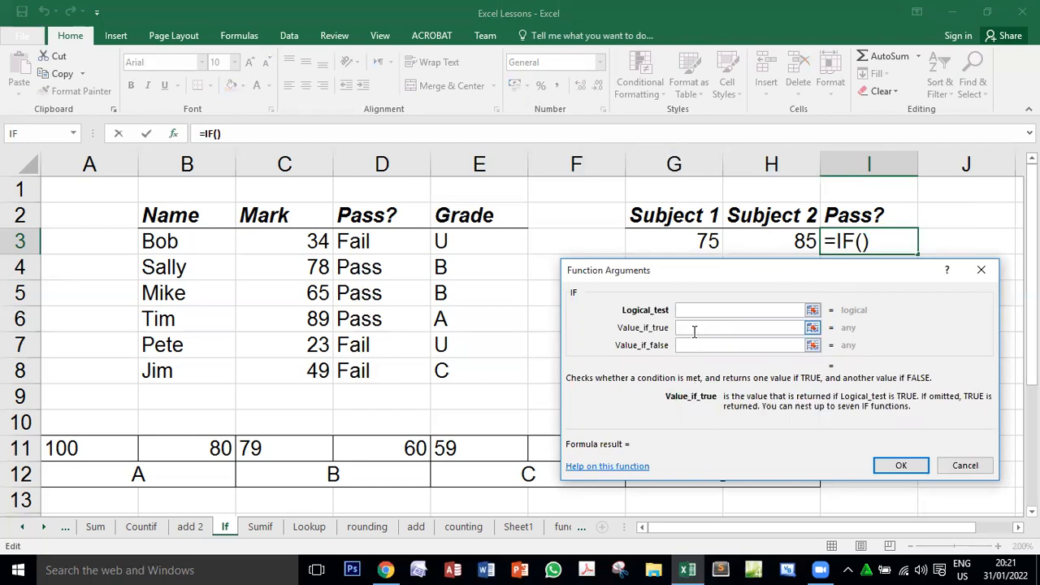
pyautogui.write('P')
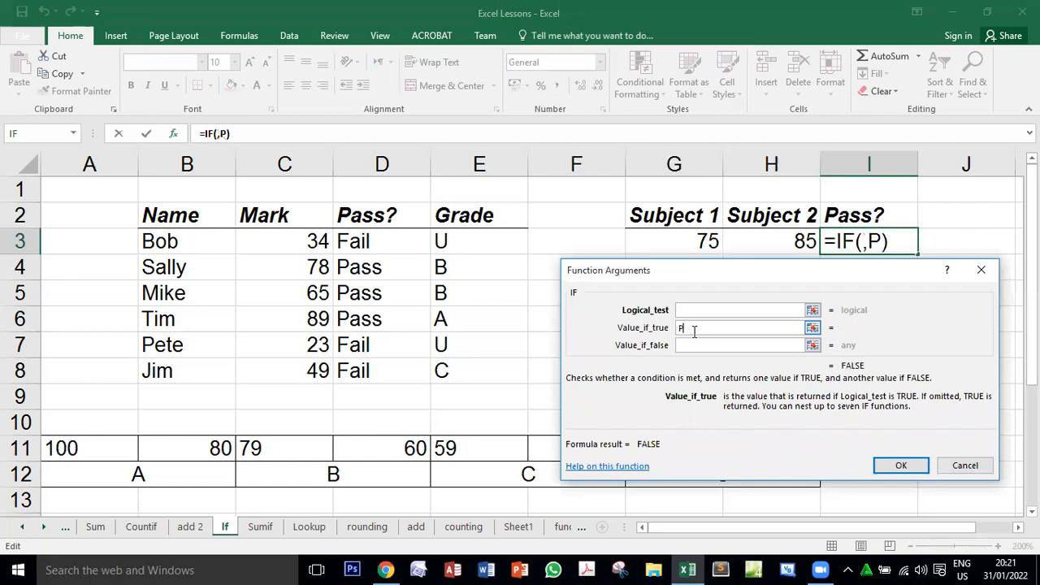
pyautogui.write('ass')
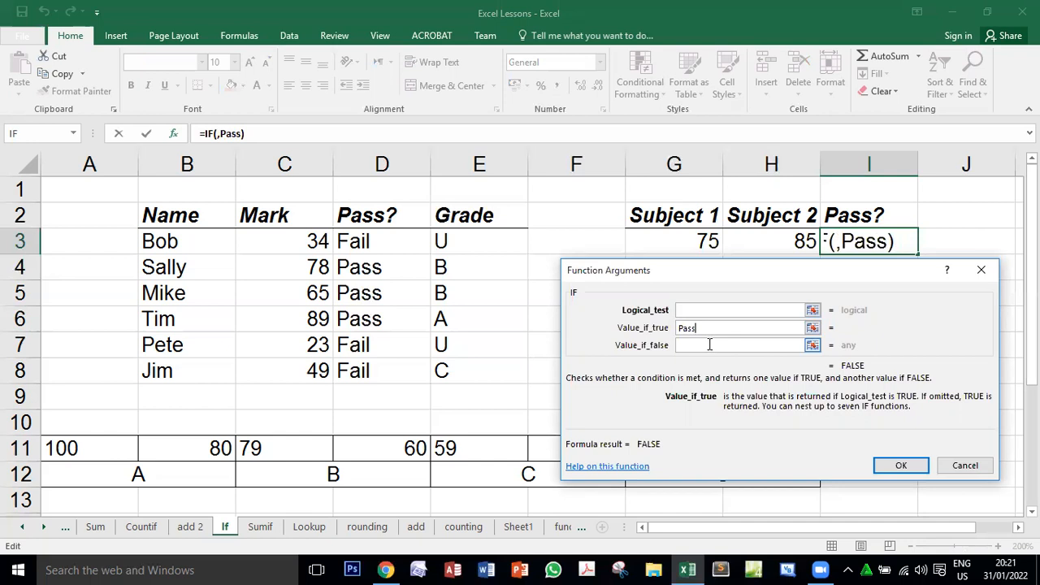
pyautogui.click(709, 344)
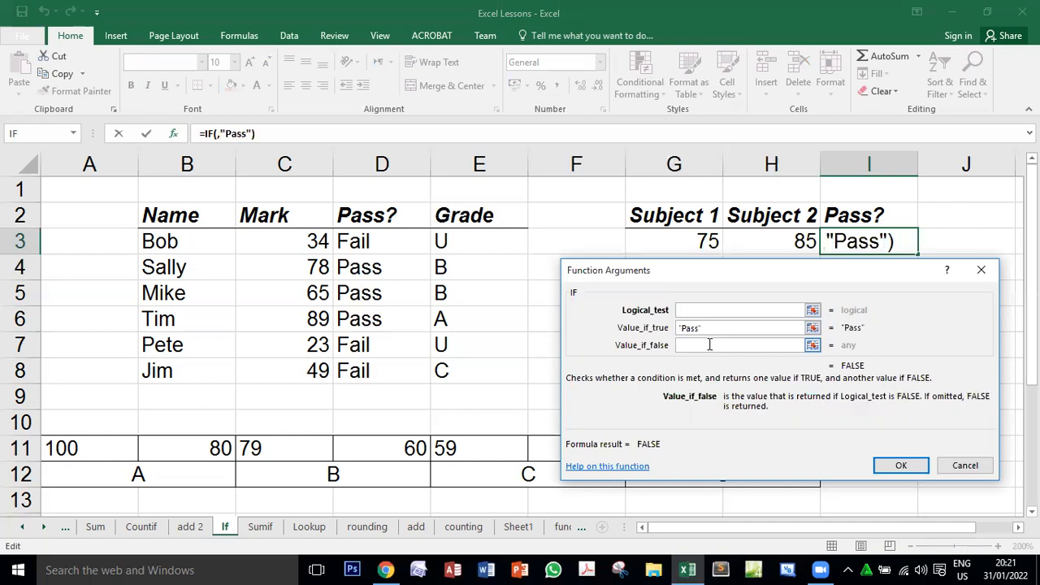
pyautogui.write('Fao')
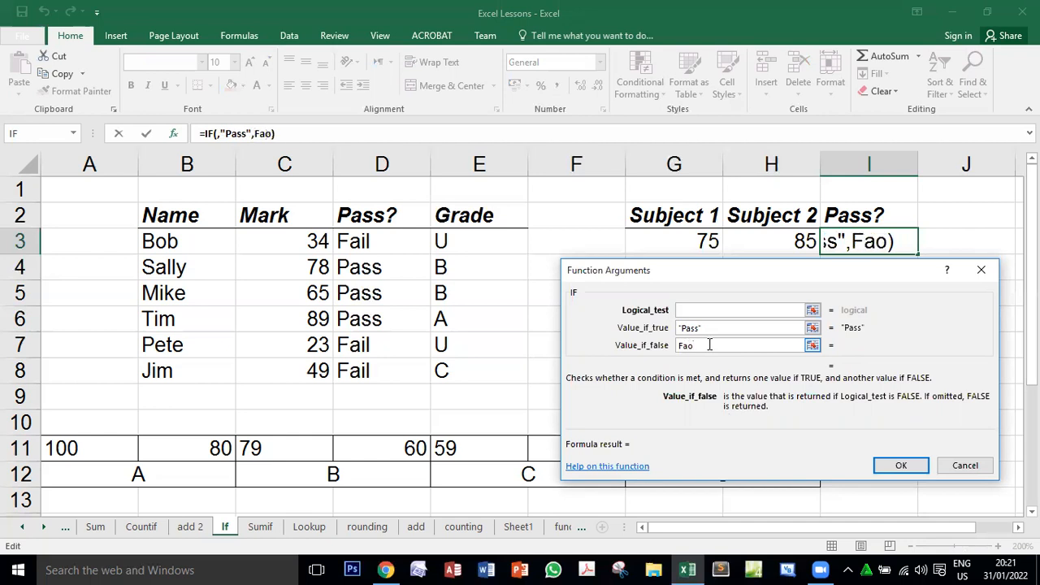
pyautogui.press('BackSpace')
pyautogui.write('i')
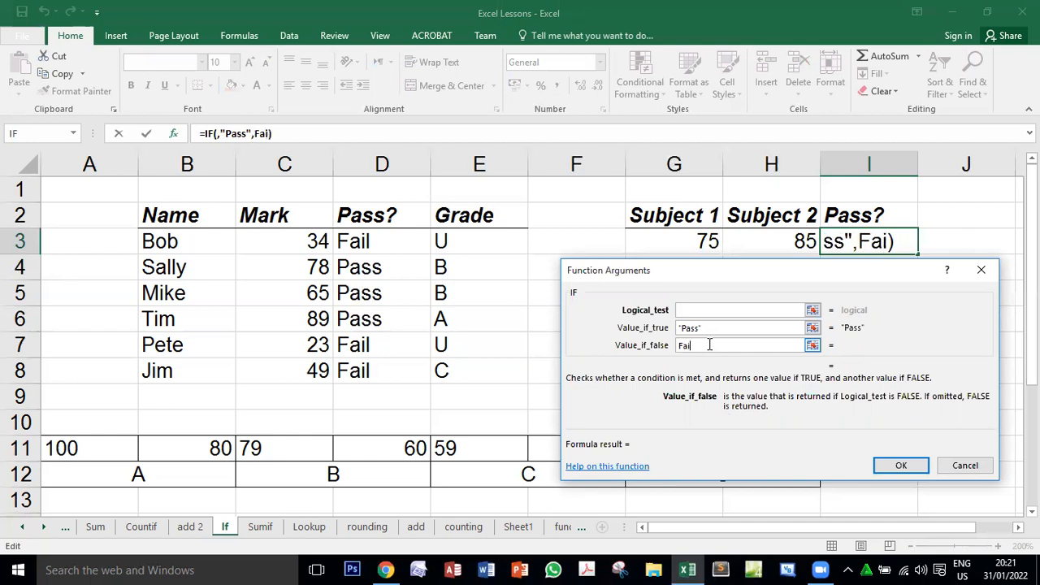
pyautogui.write('l')
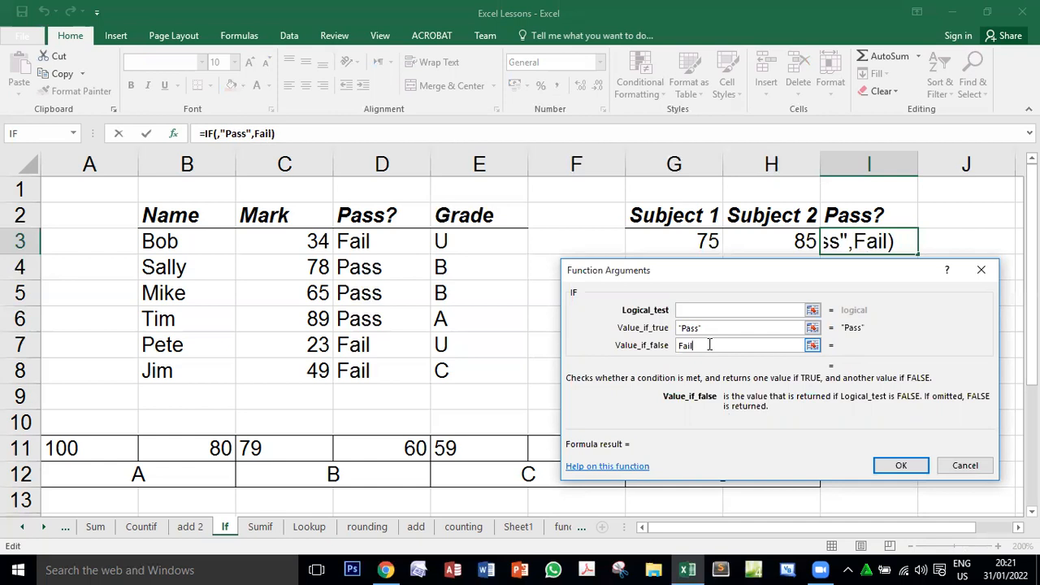
pyautogui.click(714, 329)
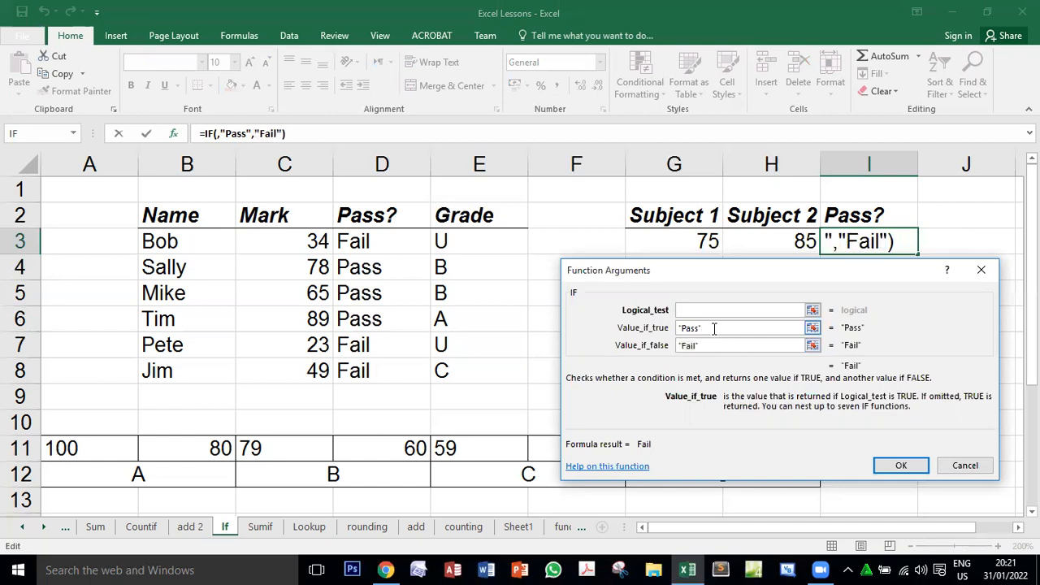
# Step: Nest an AND function inside the logical test of I3's IF function, finding it by searching all functions for "and"
pyautogui.click(713, 311)
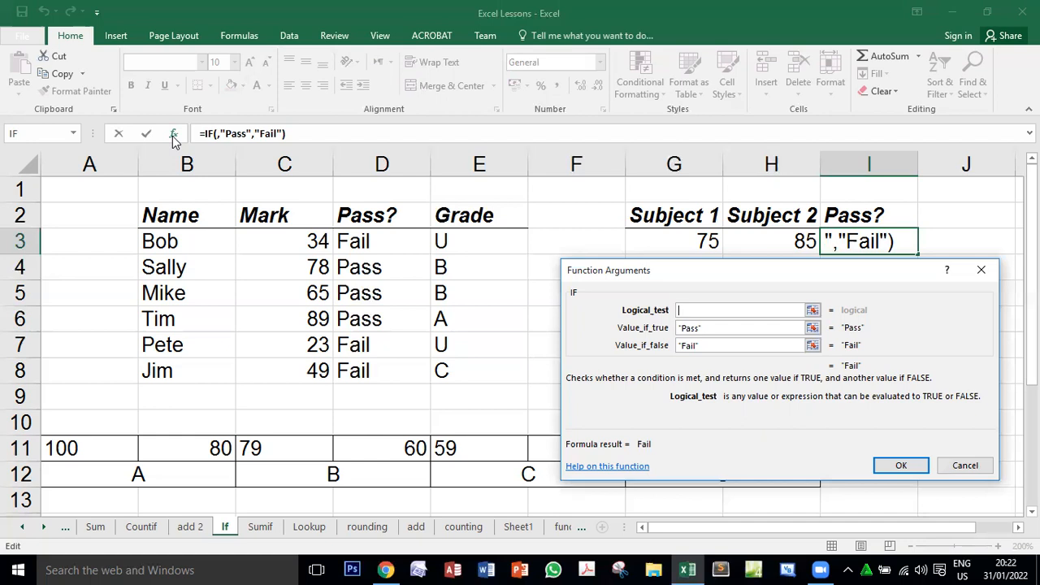
pyautogui.click(74, 134)
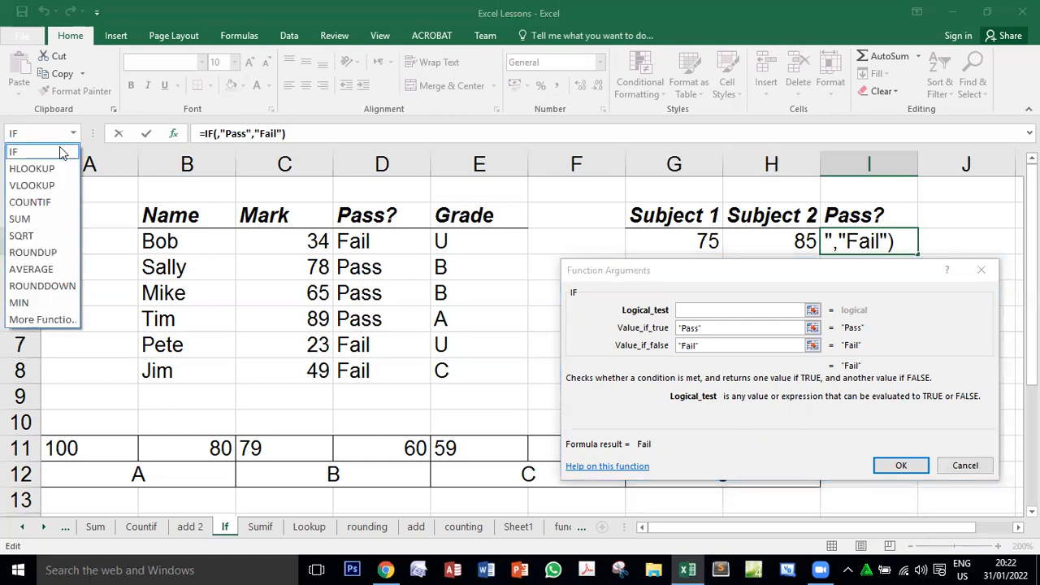
pyautogui.click(38, 320)
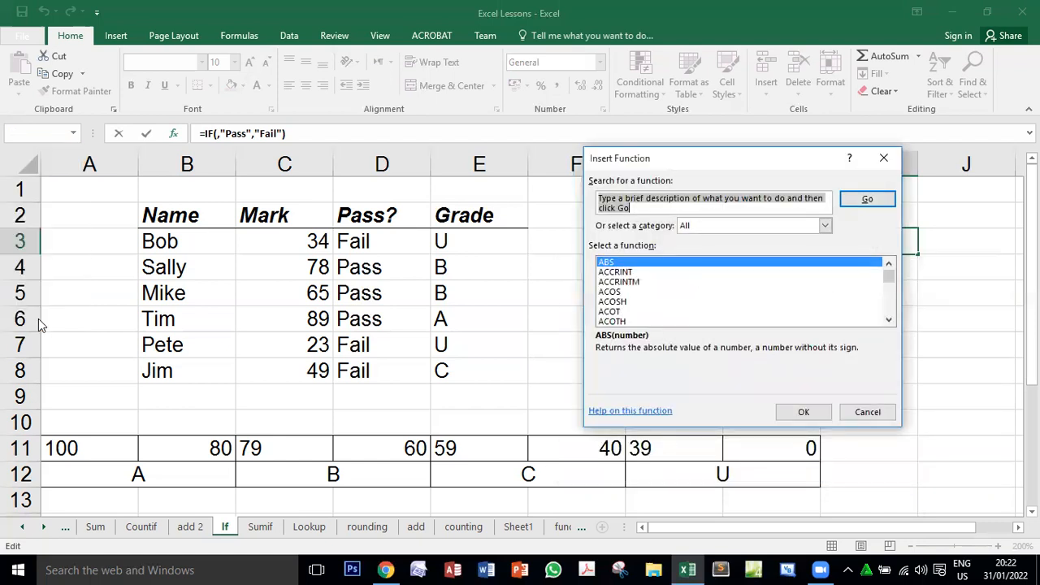
pyautogui.write('an')
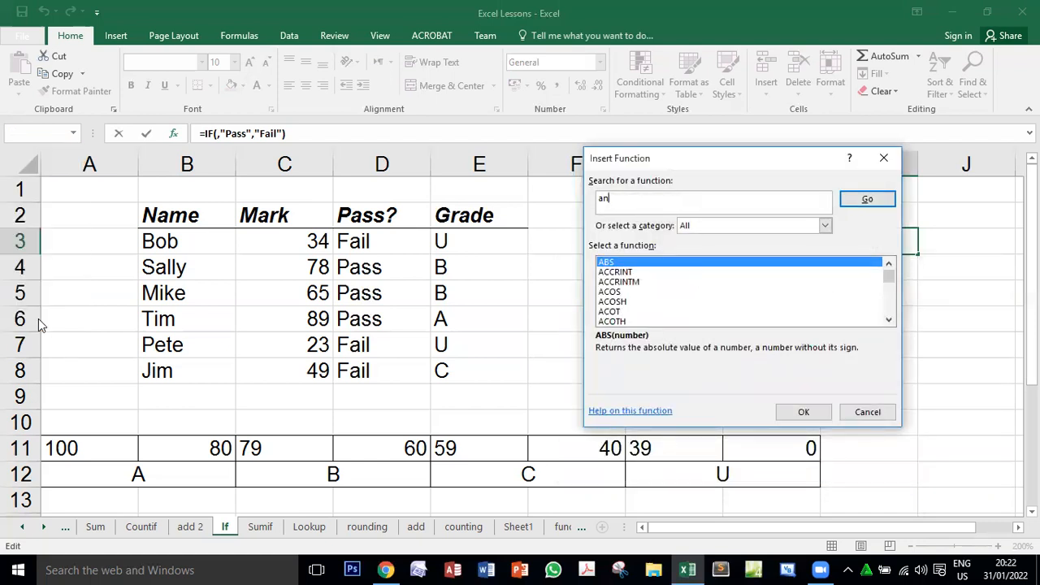
pyautogui.write('s=d')
pyautogui.press('BackSpace')
pyautogui.press('BackSpace')
pyautogui.press('BackSpace')
pyautogui.write('d')
pyautogui.click(865, 201)
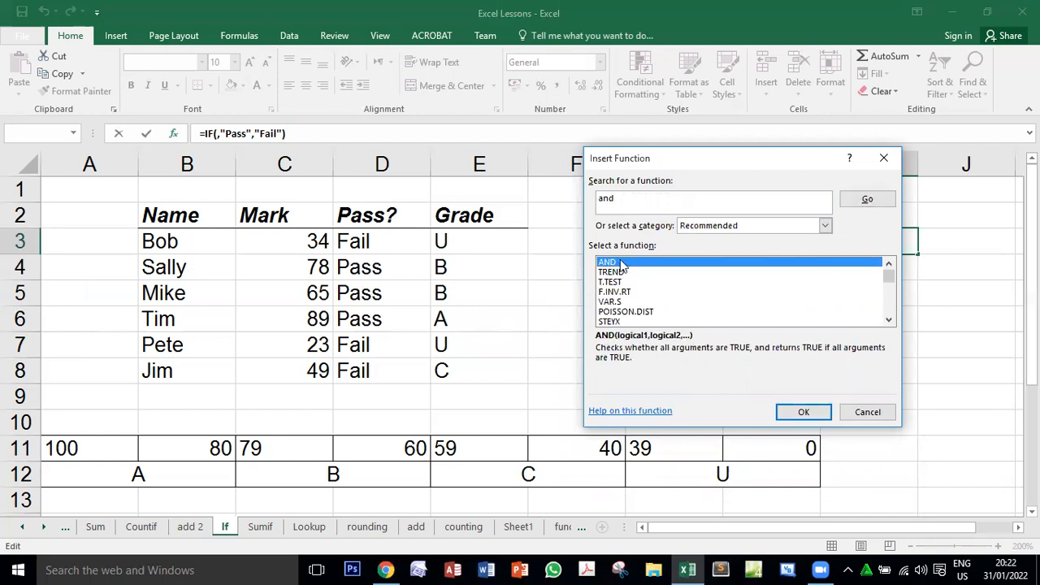
pyautogui.click(800, 415)
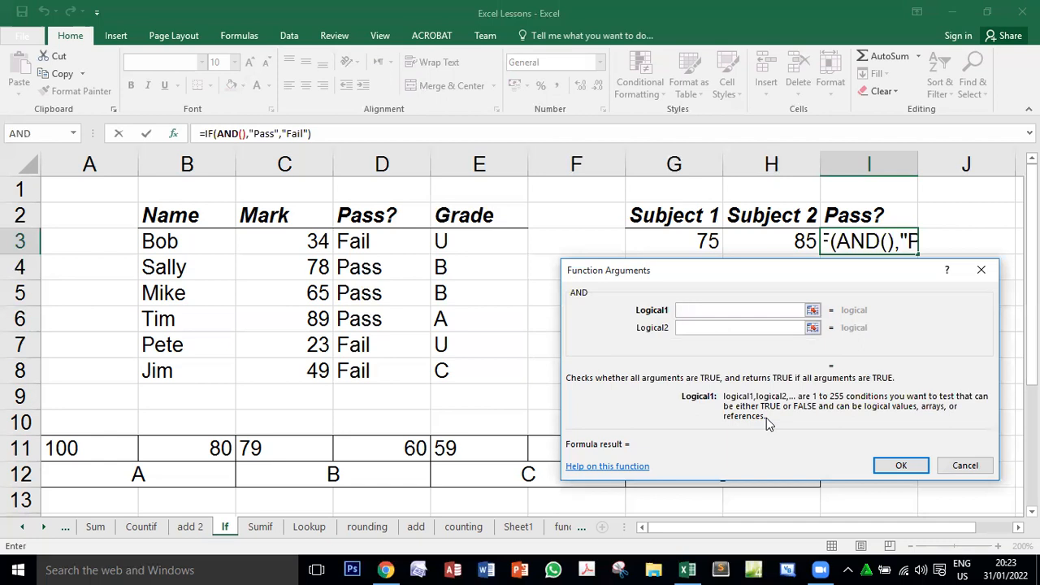
# Step: Enter G3>=50 as the AND function's first condition and H3>>=0 as its second condition
pyautogui.click(679, 241)
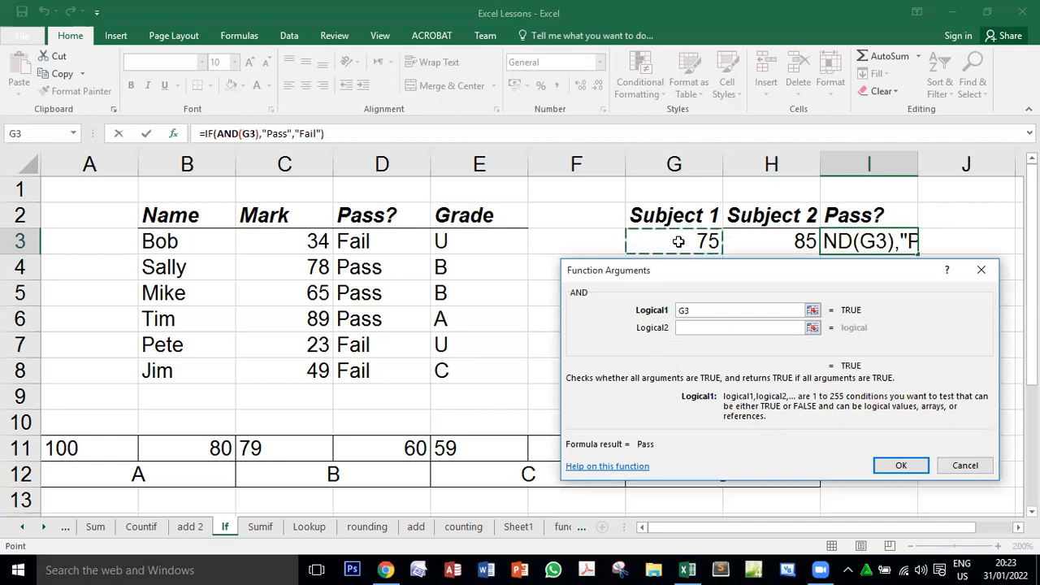
pyautogui.write('>=50')
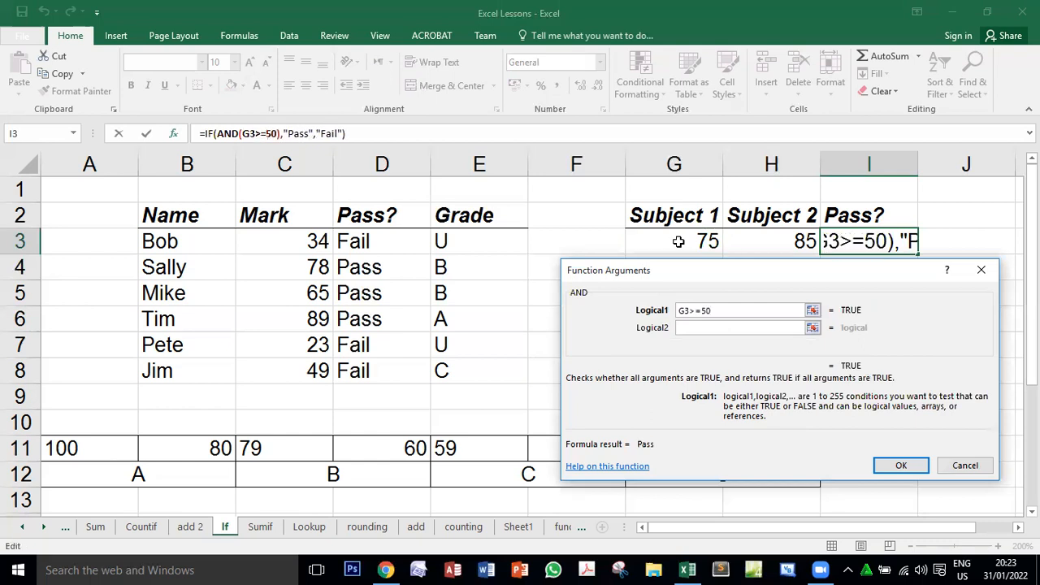
pyautogui.click(704, 328)
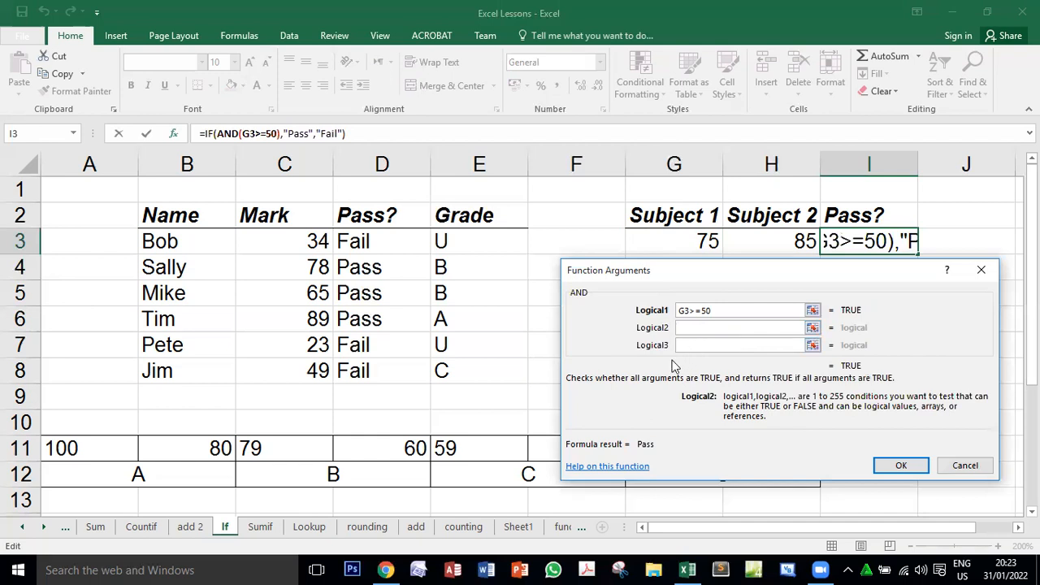
pyautogui.click(700, 326)
pyautogui.click(787, 237)
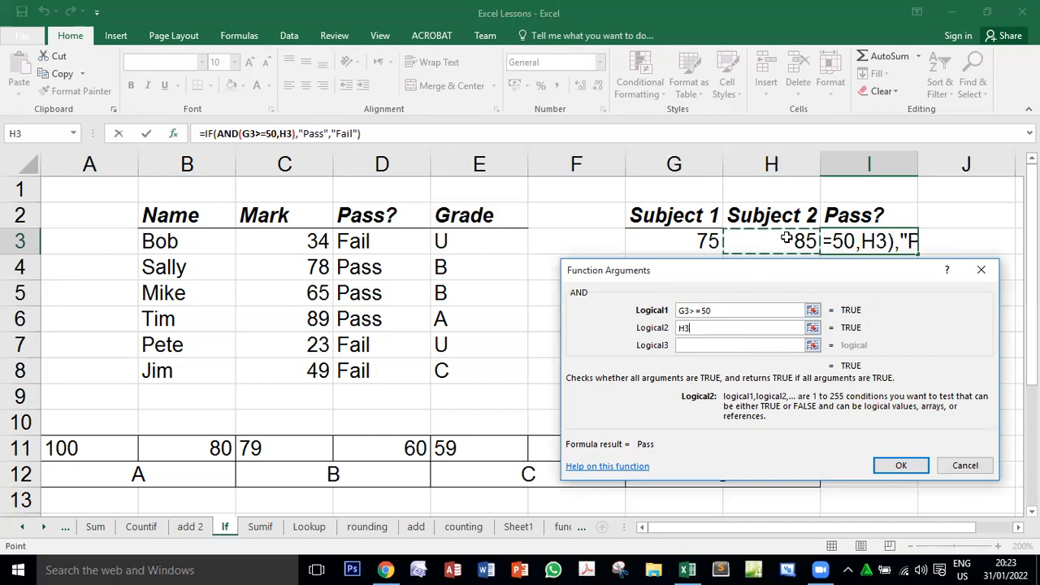
pyautogui.write('>>=')
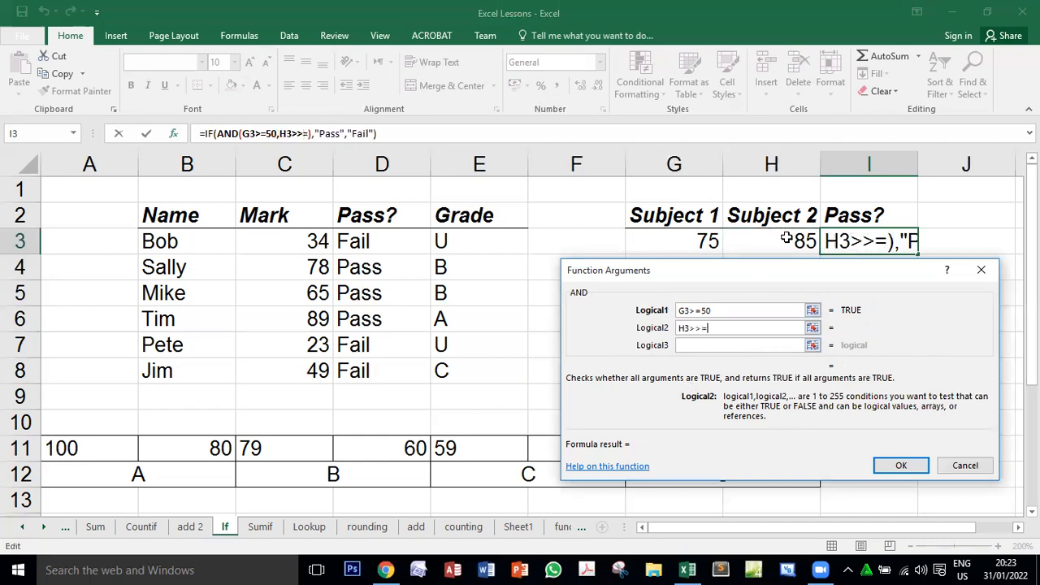
pyautogui.write('0')
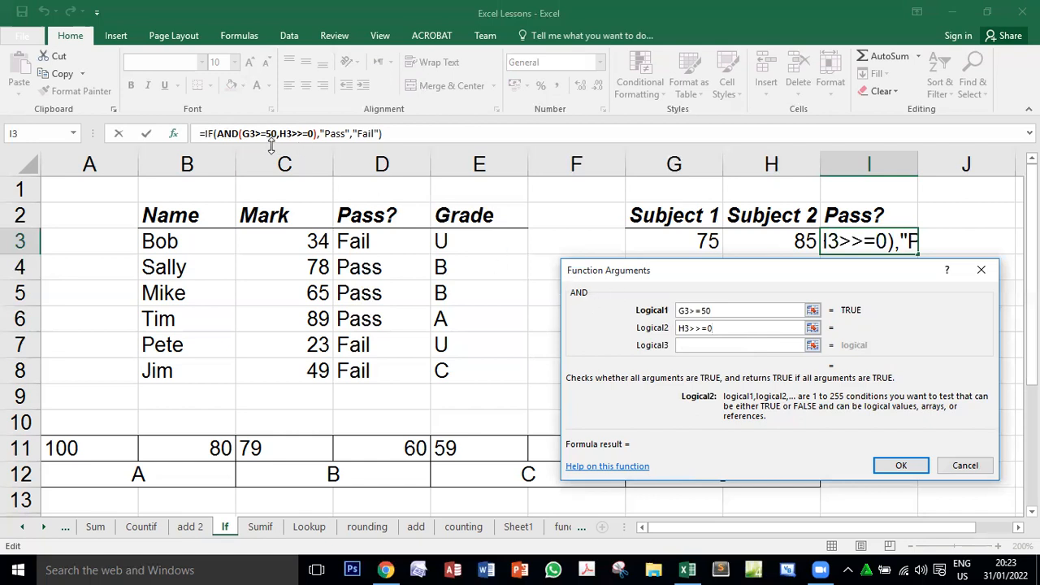
# Step: Return to the nested AND function's arguments and remove the extra > so the second condition reads H3>=0
pyautogui.click(209, 132)
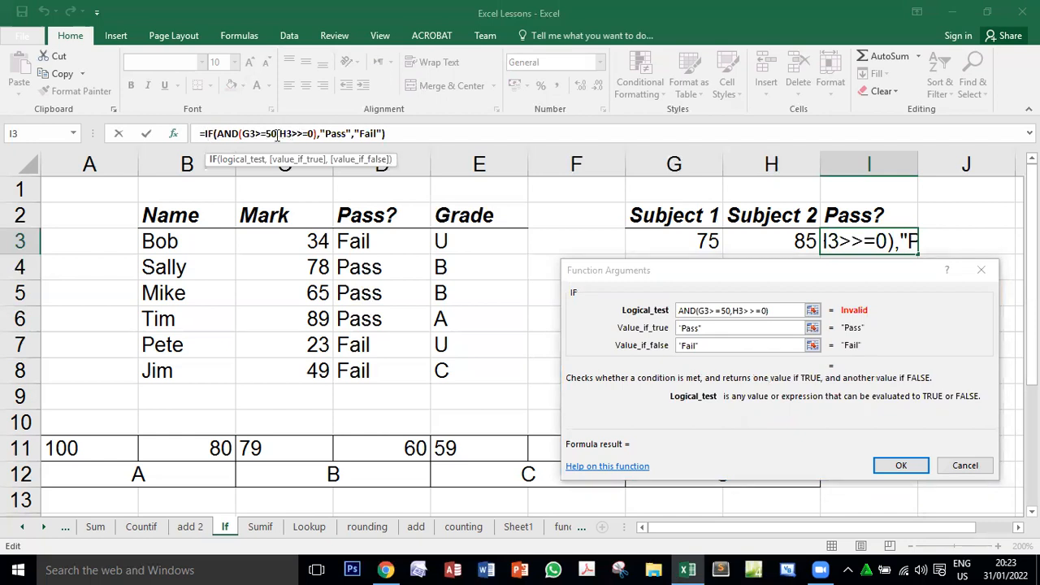
pyautogui.click(231, 133)
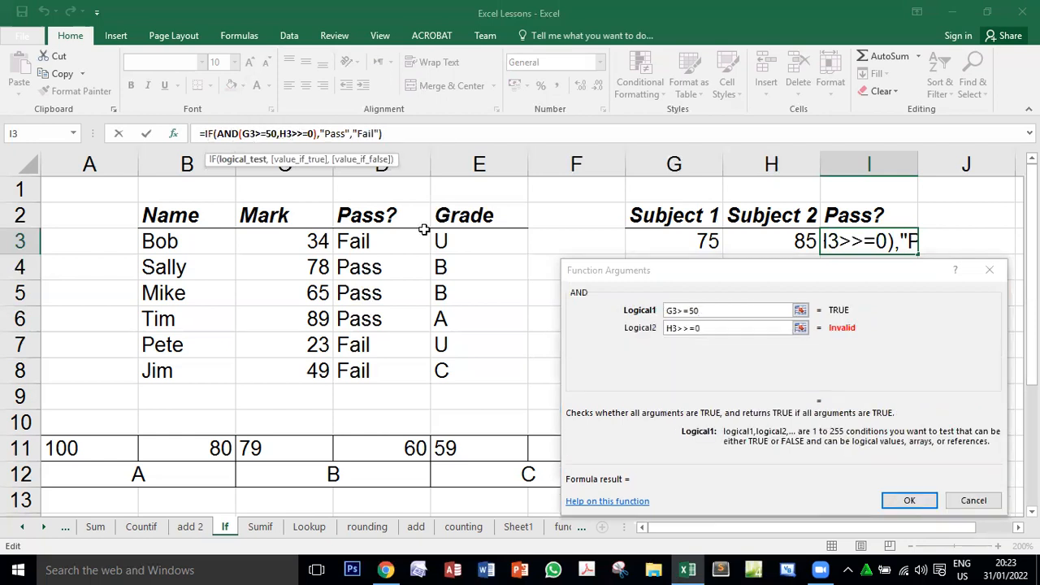
pyautogui.click(682, 328)
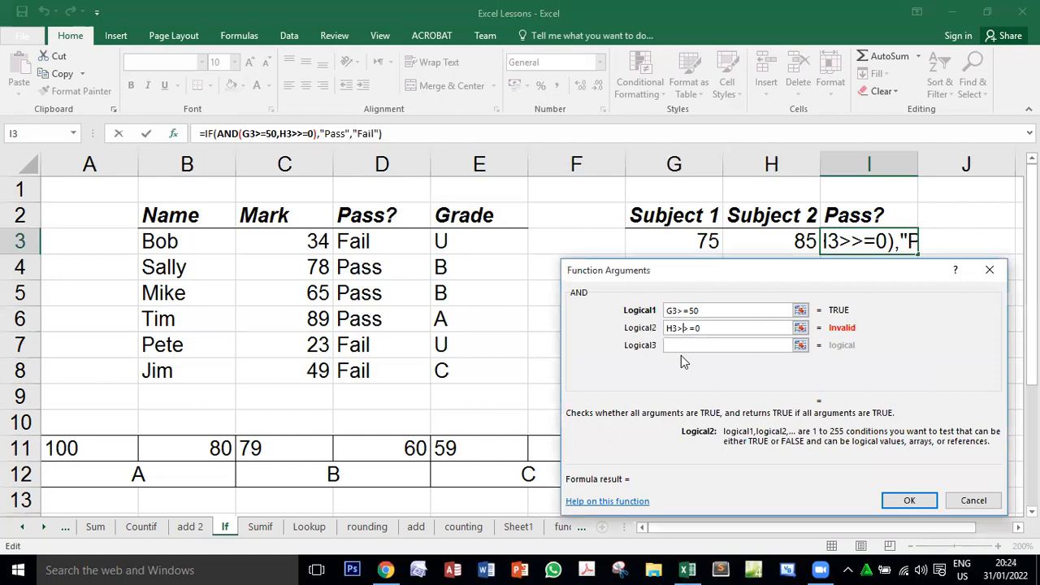
pyautogui.press('BackSpace')
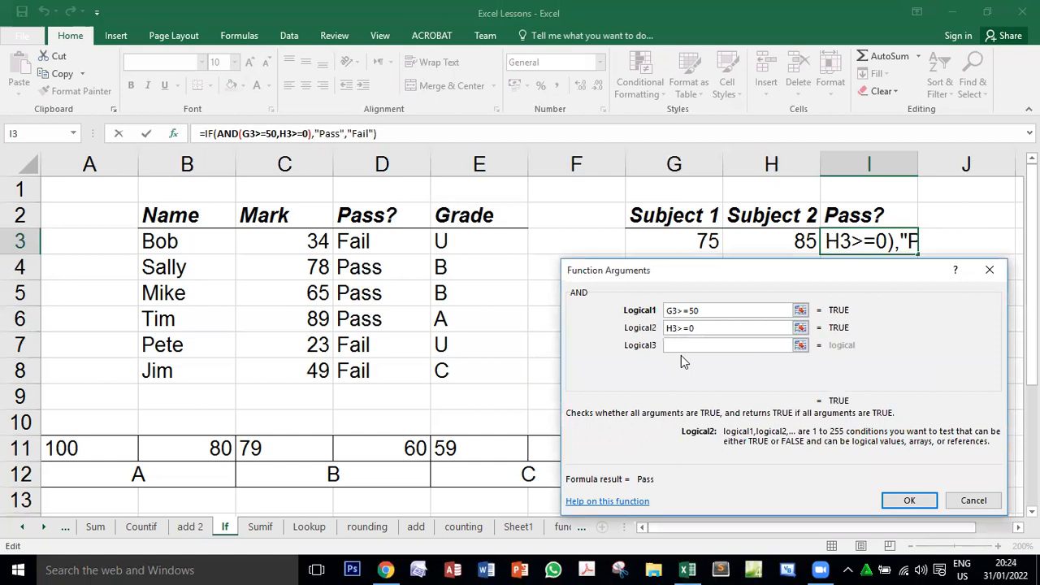
# Step: Change the Subject 2 condition in the IF logical test to H3>=50 and copy I3's completed formula down to I6
pyautogui.click(205, 134)
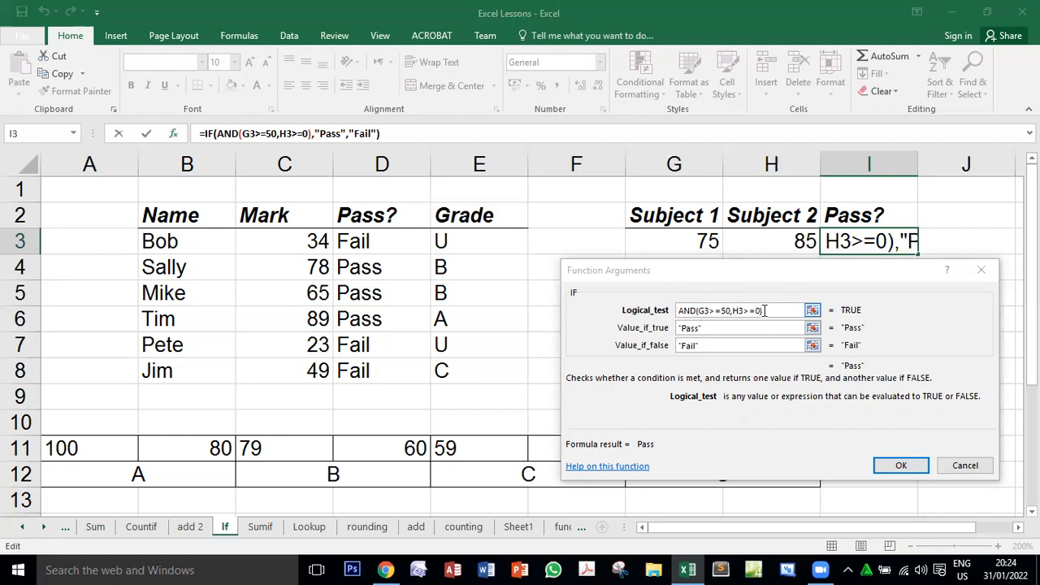
pyautogui.click(756, 310)
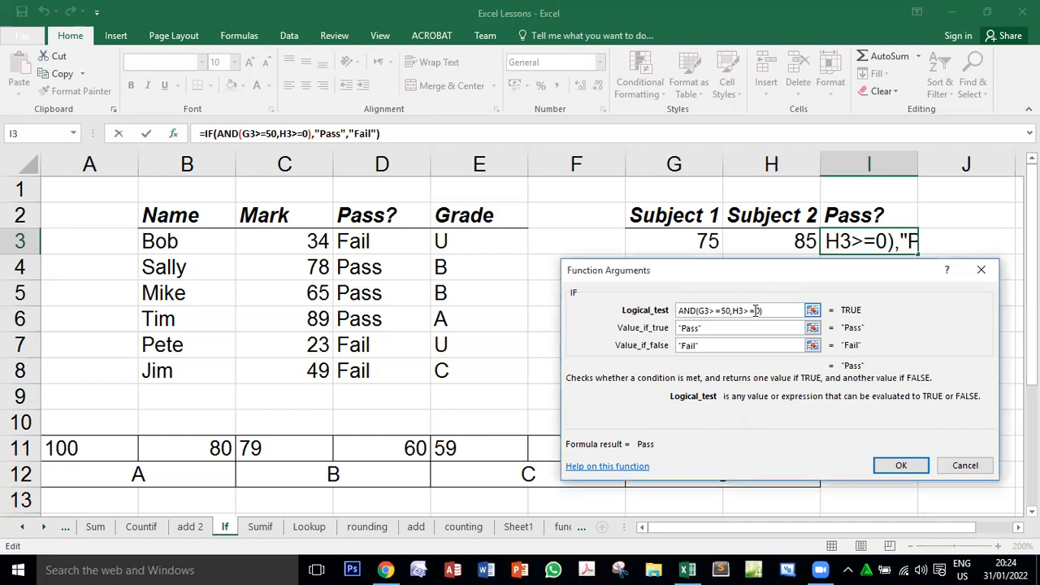
pyautogui.write('5')
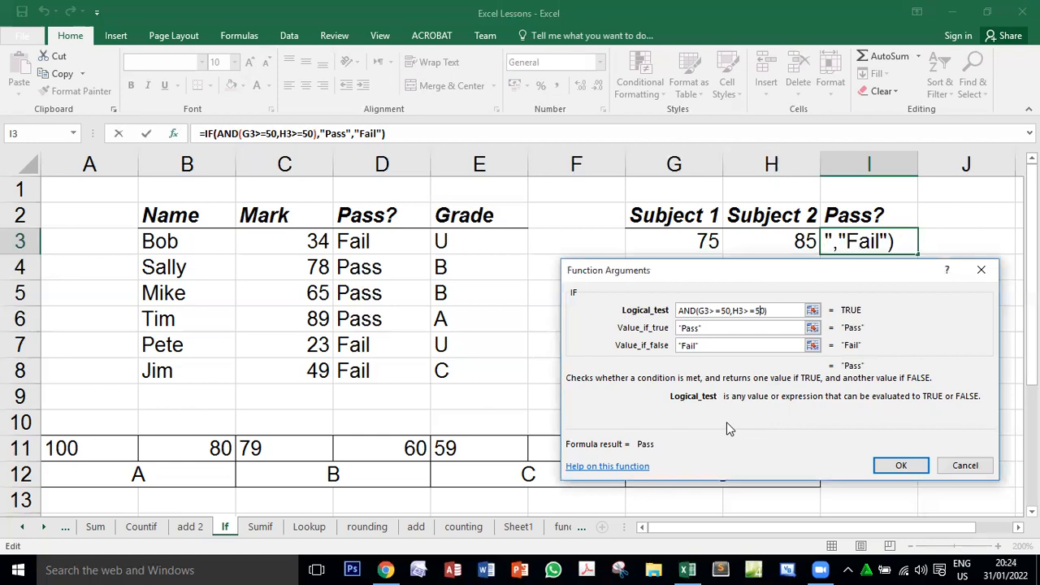
pyautogui.click(897, 463)
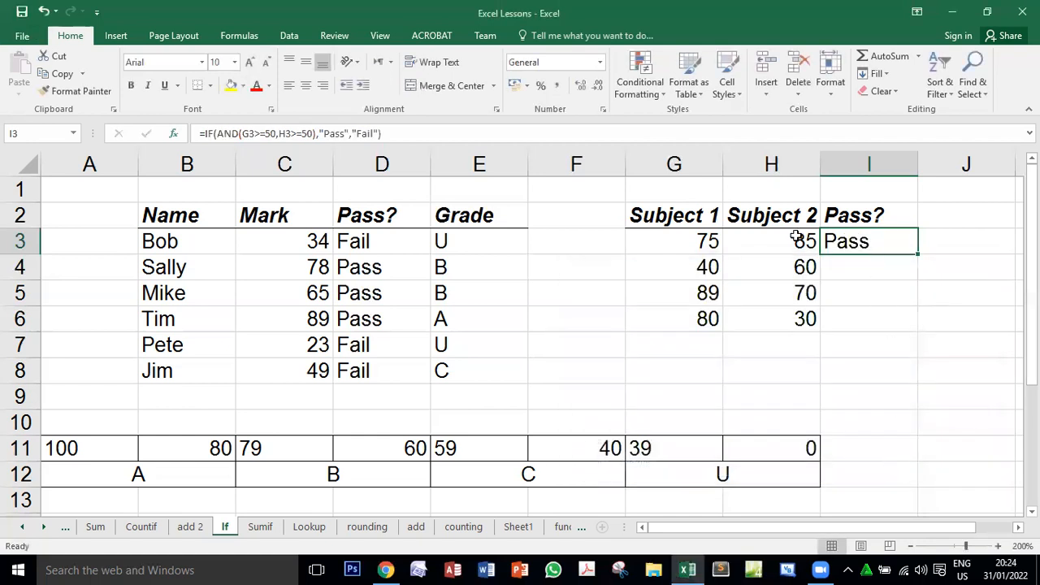
pyautogui.moveTo(919, 254); pyautogui.dragTo(924, 325)
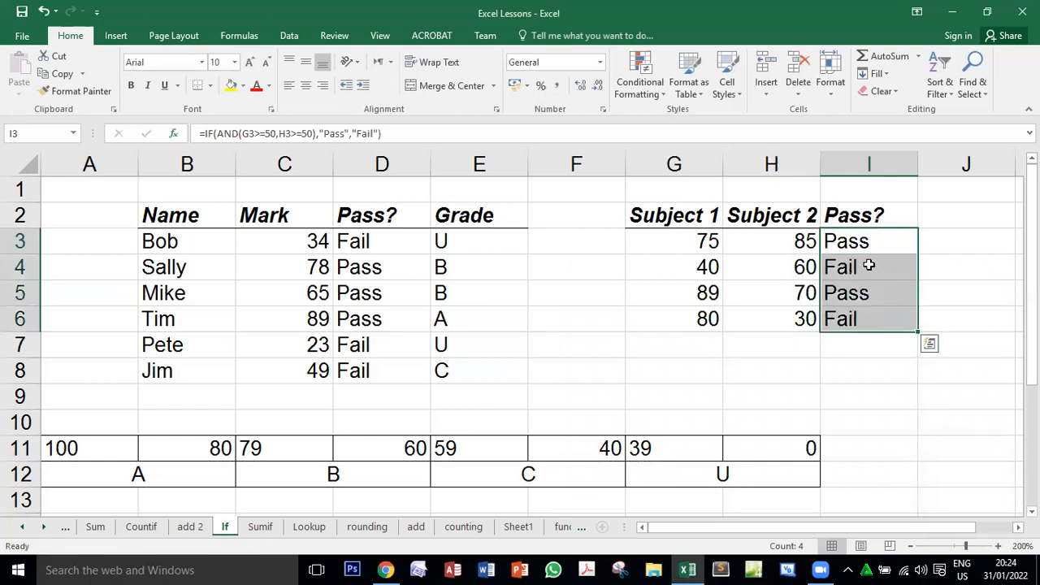
# Step: Check the Pass? results in I4 to I6 against the Subject 1 and Subject 2 marks in their rows
pyautogui.click(869, 265)
pyautogui.click(702, 268)
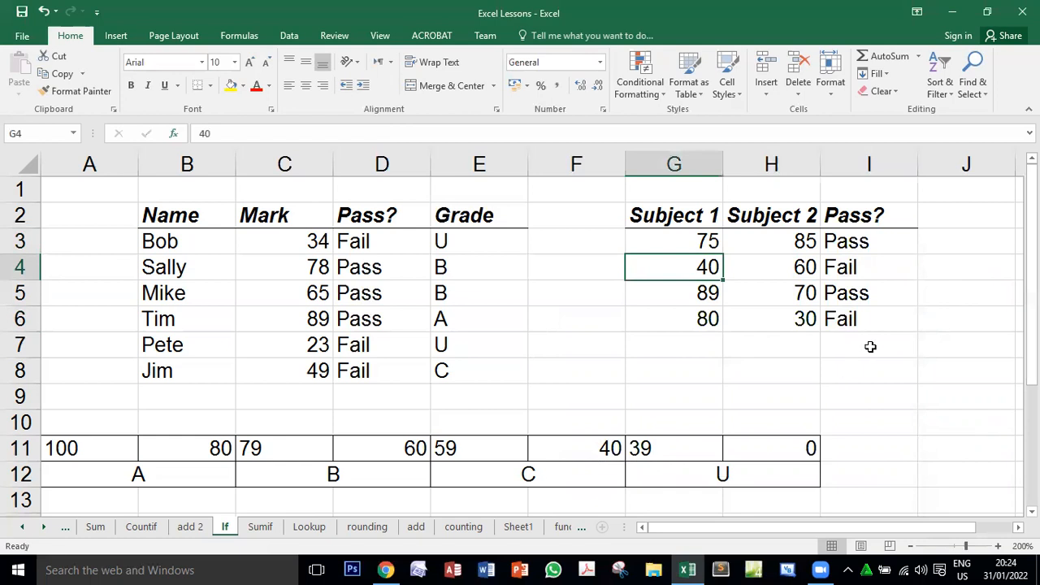
pyautogui.click(871, 298)
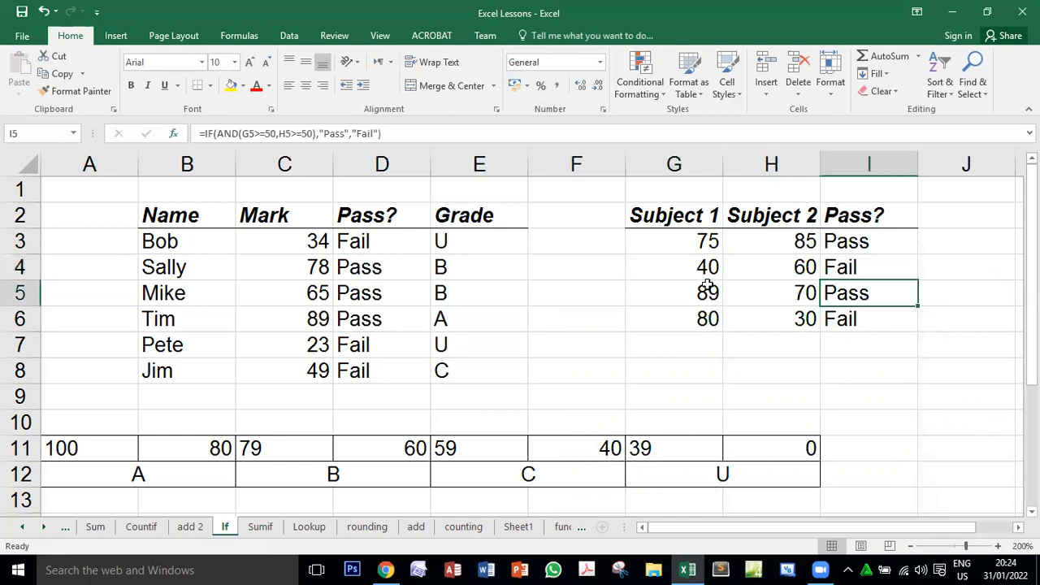
pyautogui.click(855, 321)
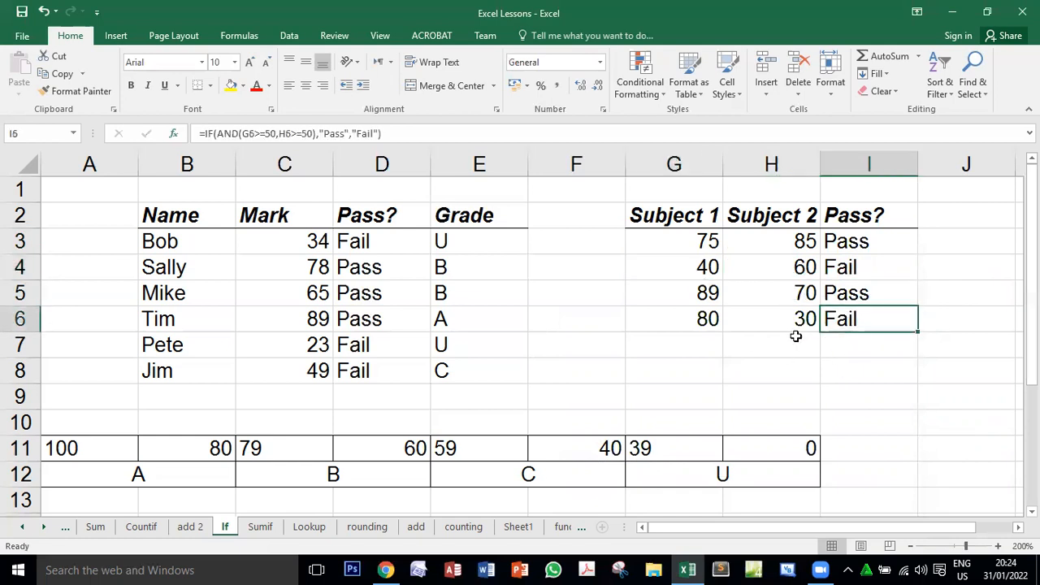
pyautogui.click(795, 320)
pyautogui.click(848, 323)
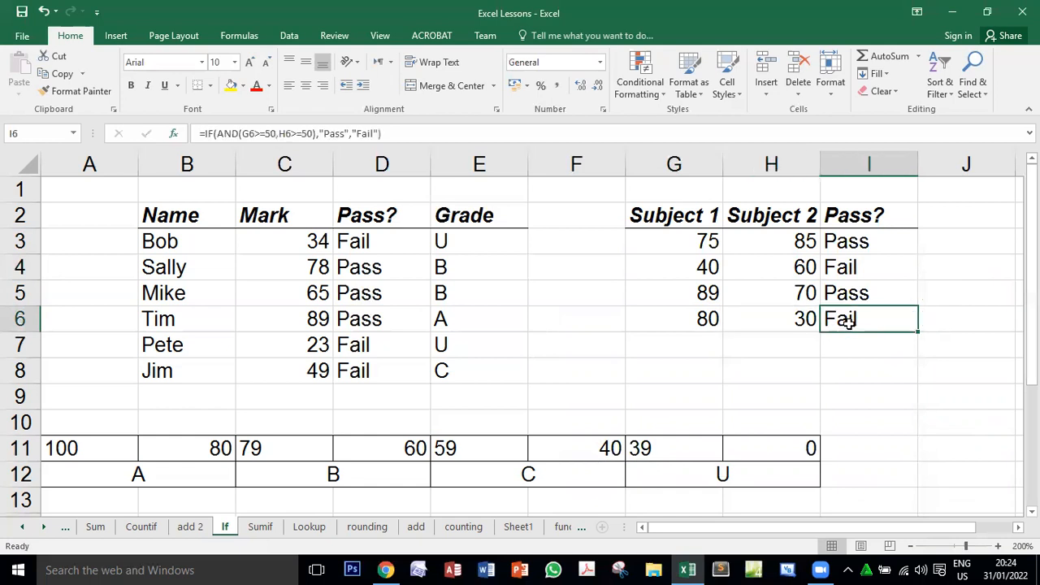